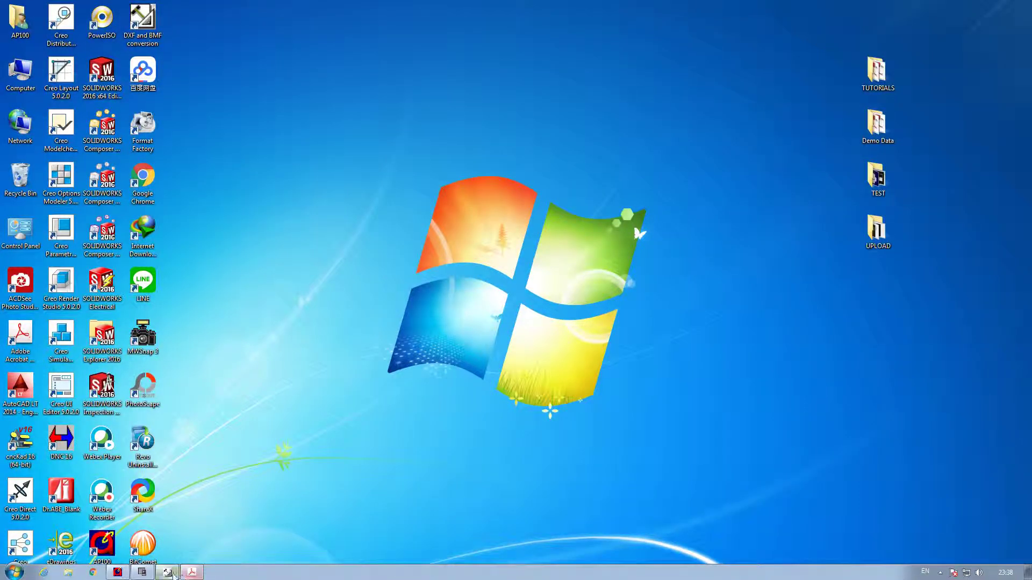
- Start 2D-CAD and import COVER-A.dxf as a new part drawing
click(166, 573)
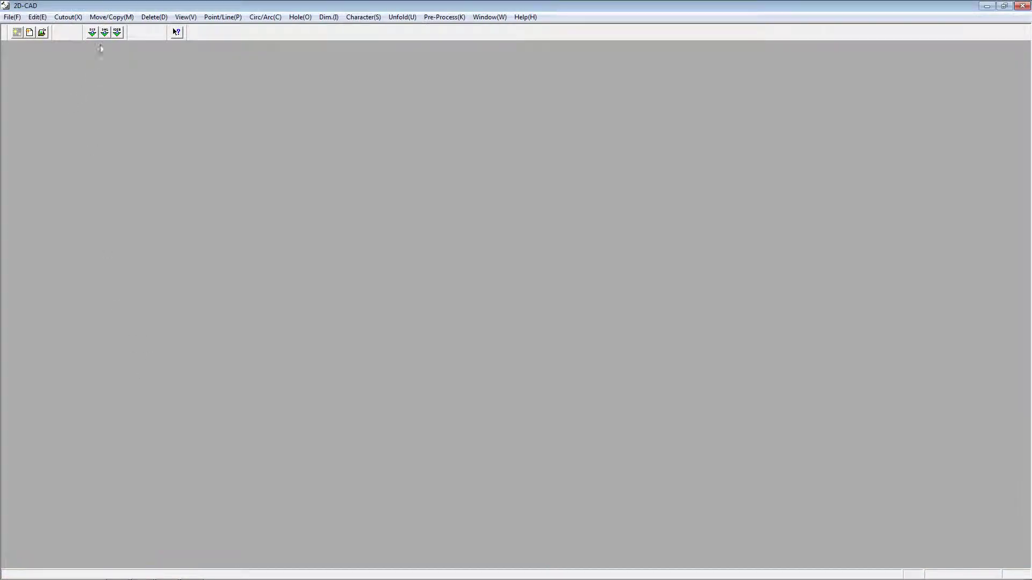
click(92, 32)
click(461, 257)
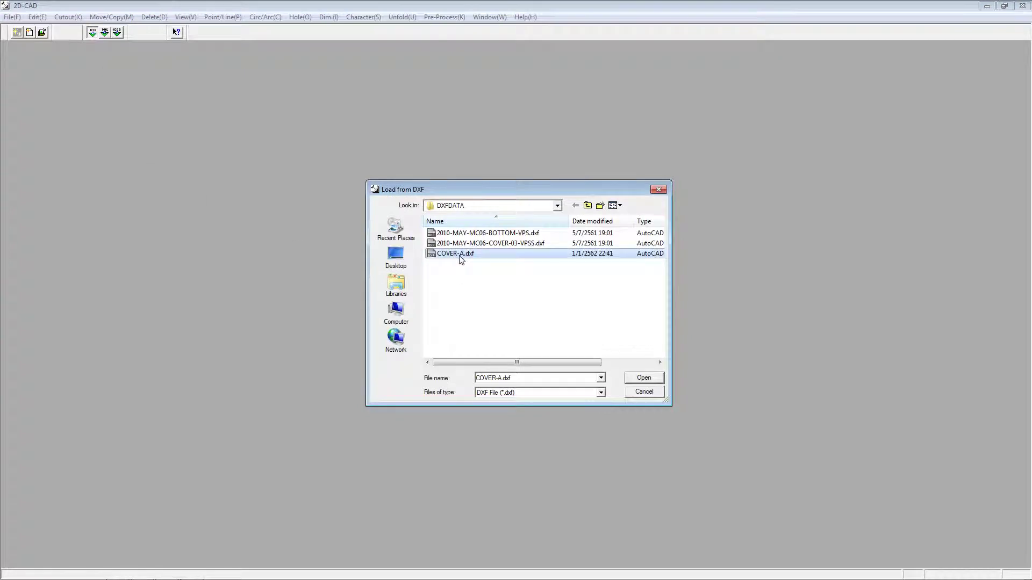
click(644, 378)
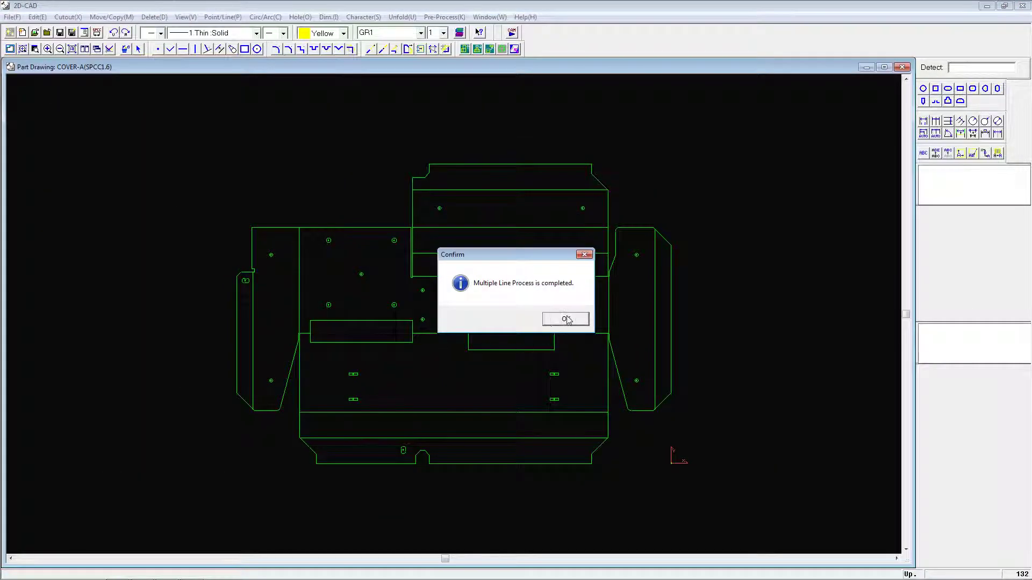
- Dismiss the conversion messages and change COVER-A's material from SPCC1.6 to SUS1.0 in Process Setup
click(567, 319)
click(566, 320)
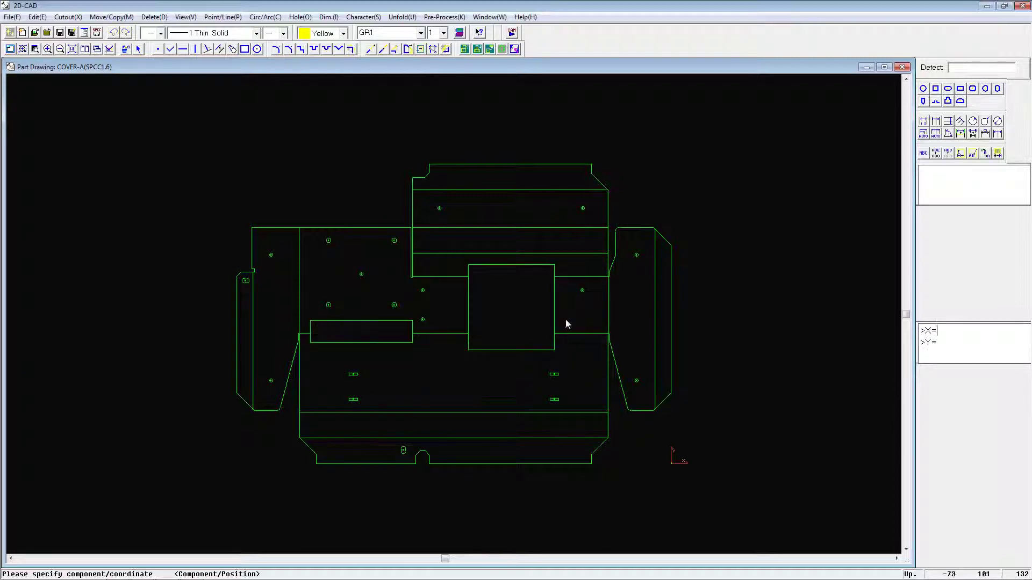
click(99, 32)
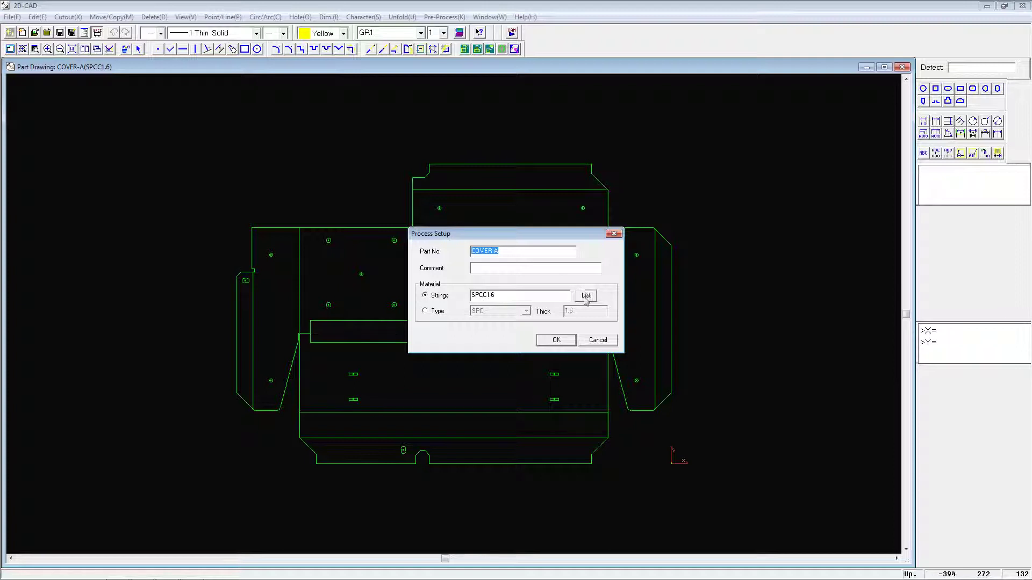
click(586, 296)
click(441, 282)
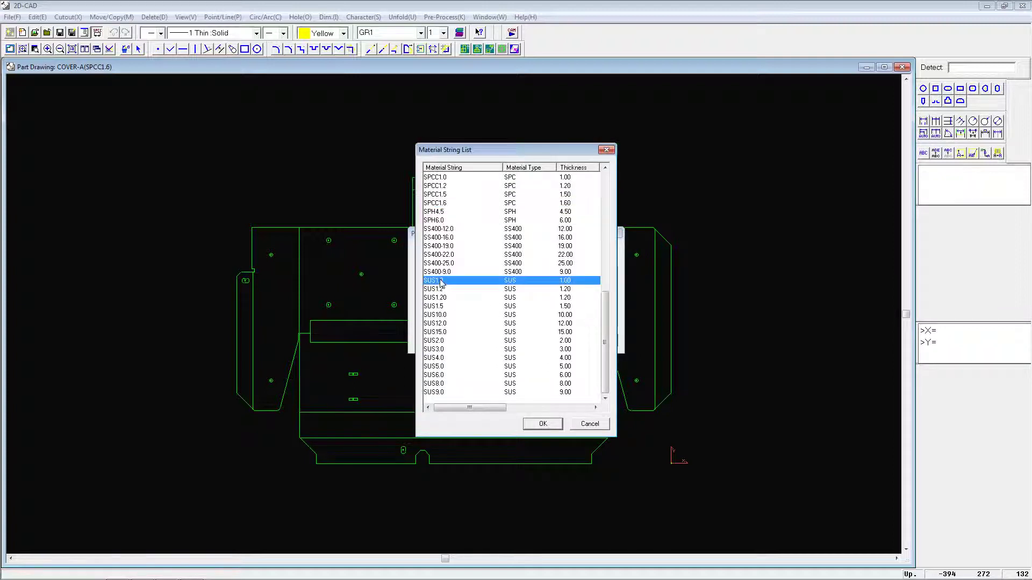
click(529, 424)
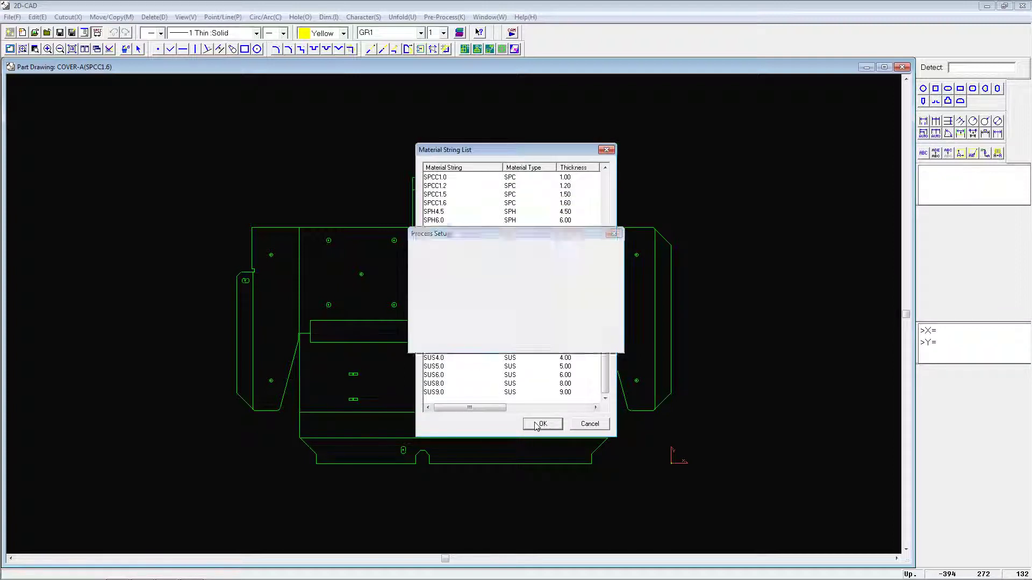
click(549, 339)
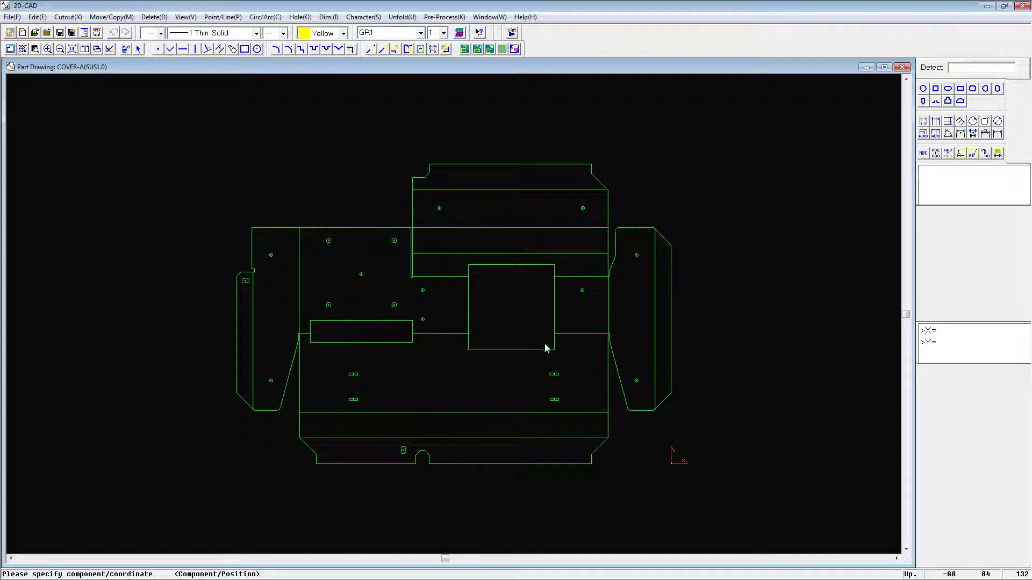
- Open the COVER-A unfold drawing and define the two side fold lines as bends
click(503, 50)
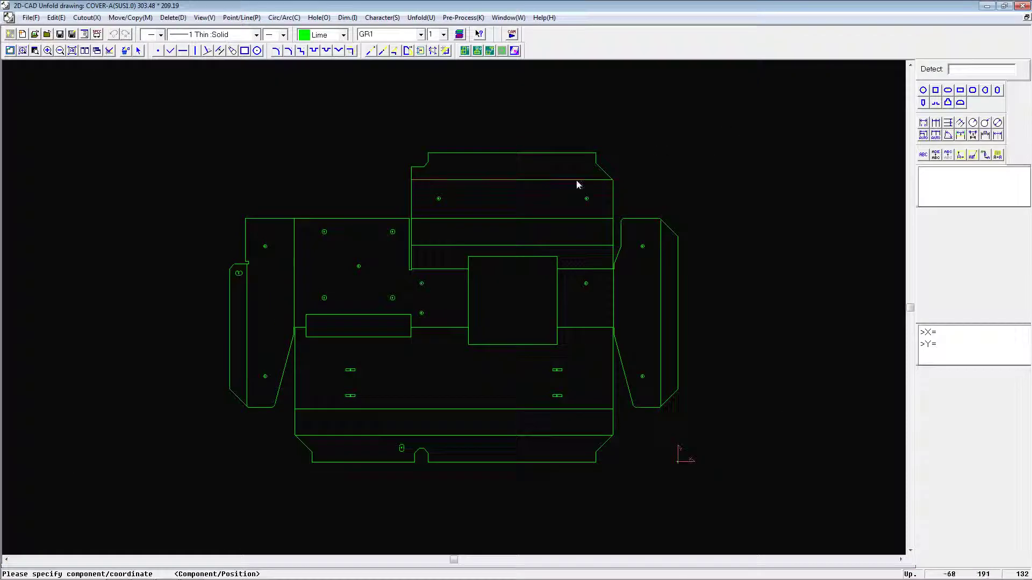
click(462, 17)
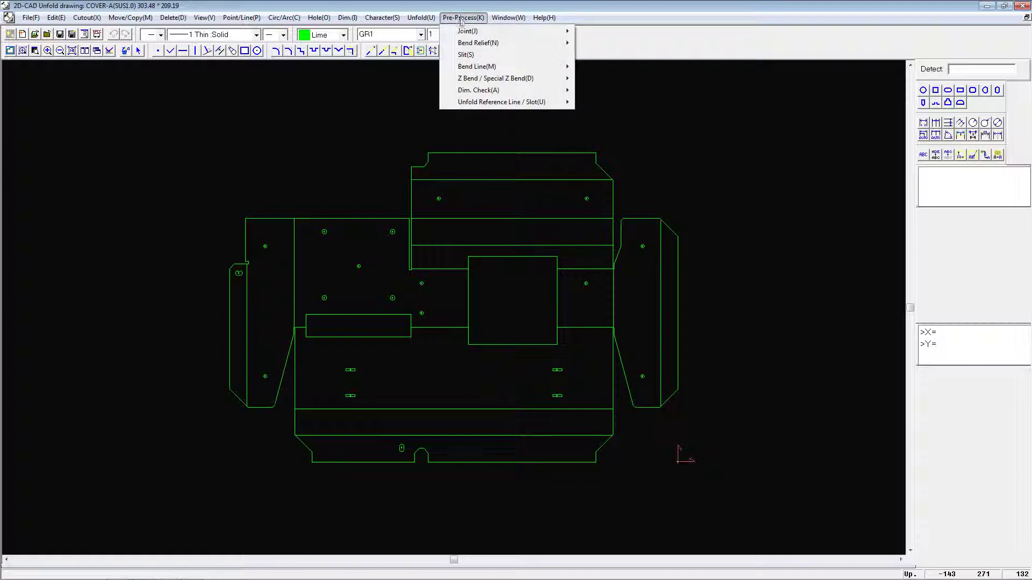
mouse_move(476, 66)
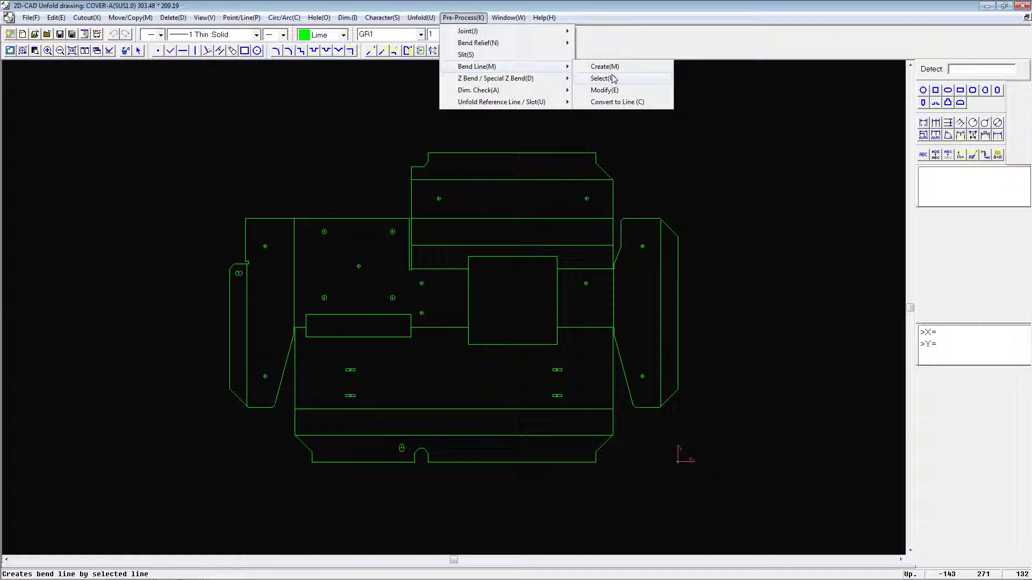
click(613, 78)
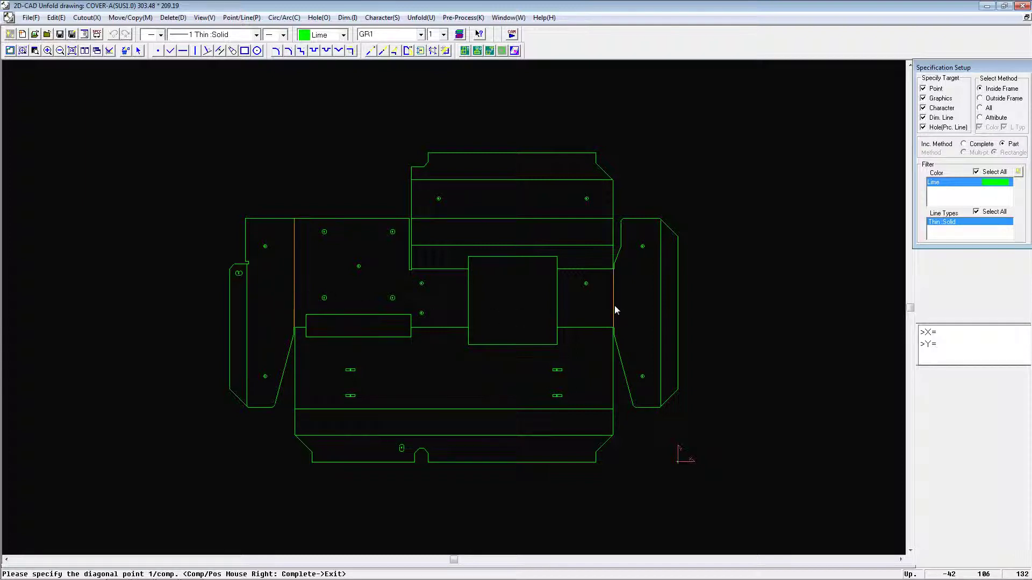
right_click(725, 301)
click(761, 310)
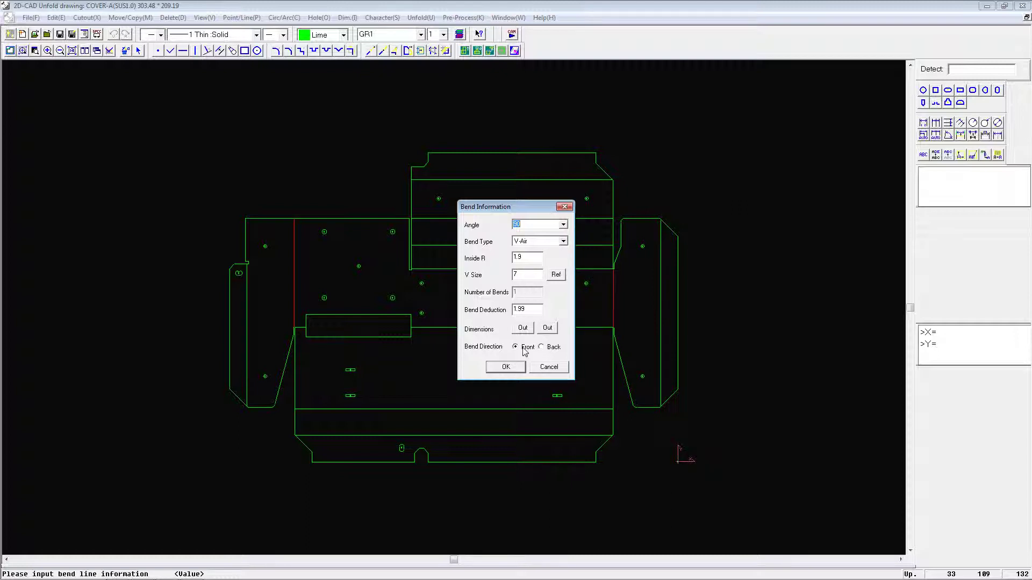
click(515, 371)
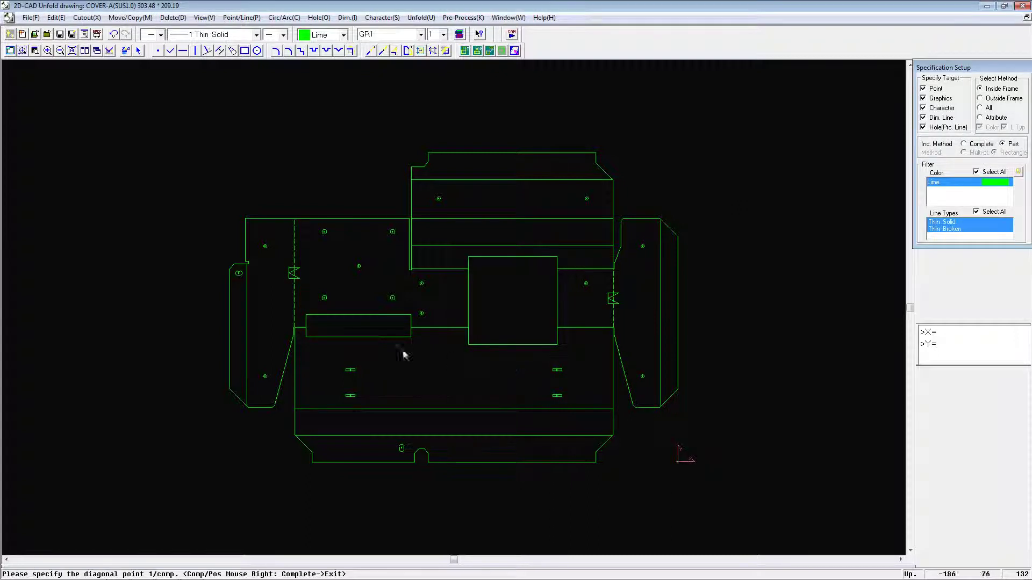
- Define the left flange and two upper panel fold lines as V-Air bends, R 1.9, V 7
click(249, 323)
click(528, 183)
click(521, 218)
right_click(694, 218)
click(729, 230)
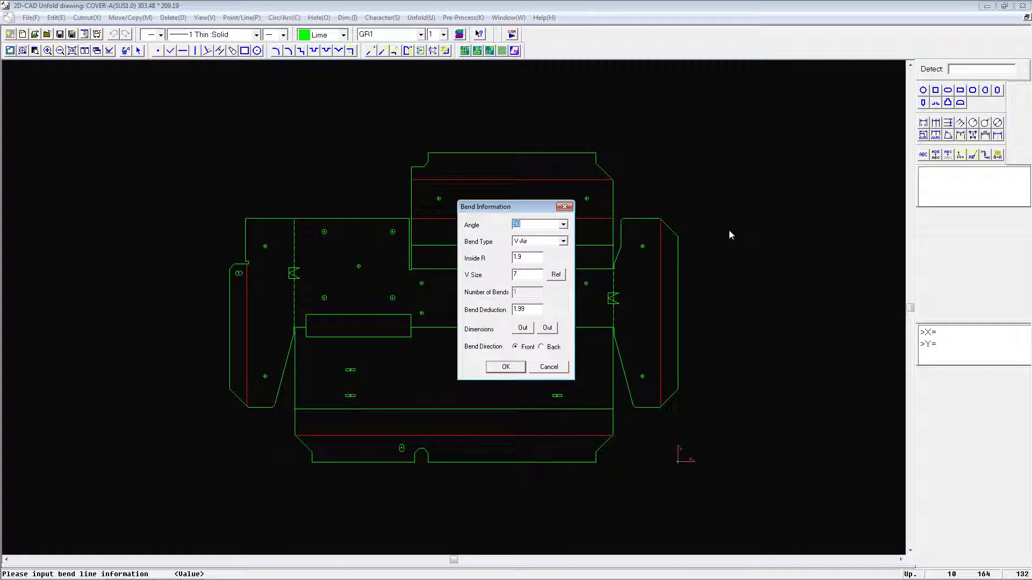
click(516, 367)
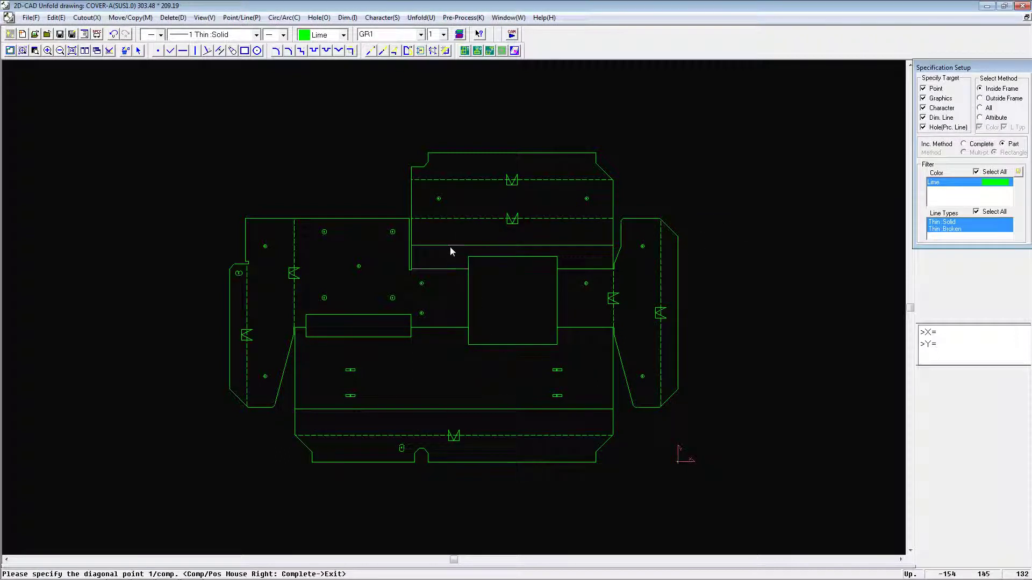
- Make the upper panel line a 158.2° back bend
right_click(452, 308)
click(465, 314)
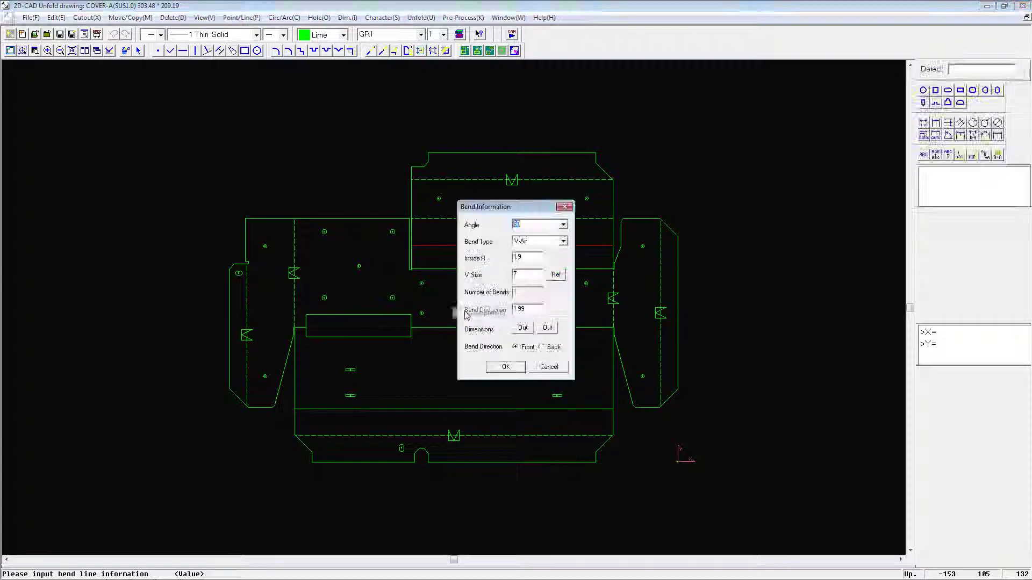
click(563, 225)
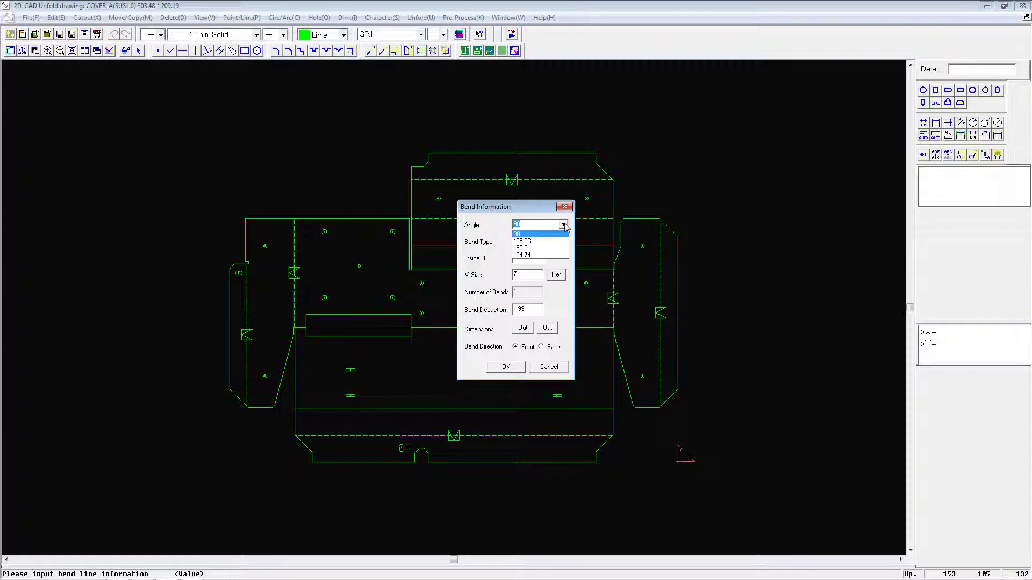
click(555, 249)
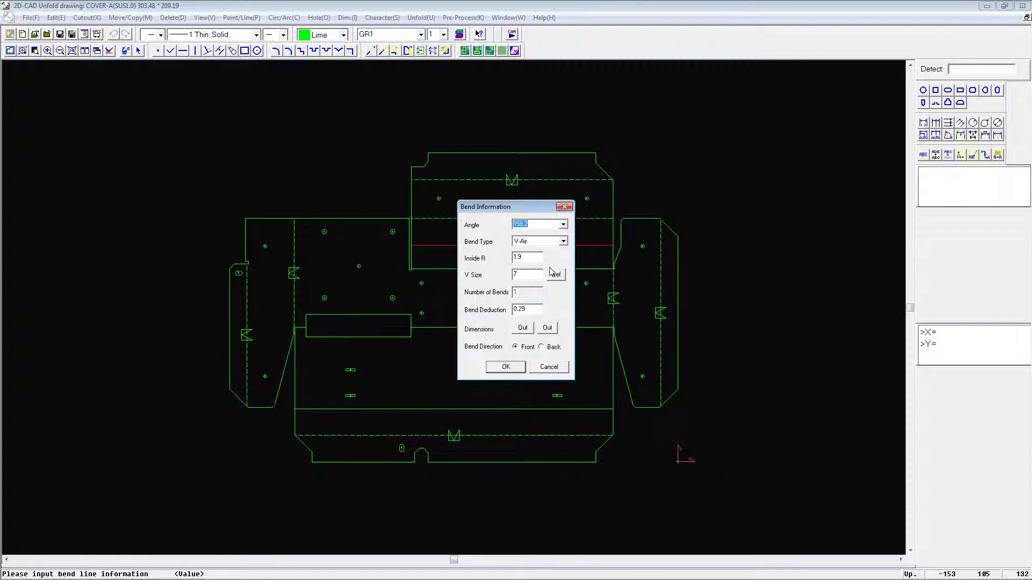
click(541, 347)
click(517, 367)
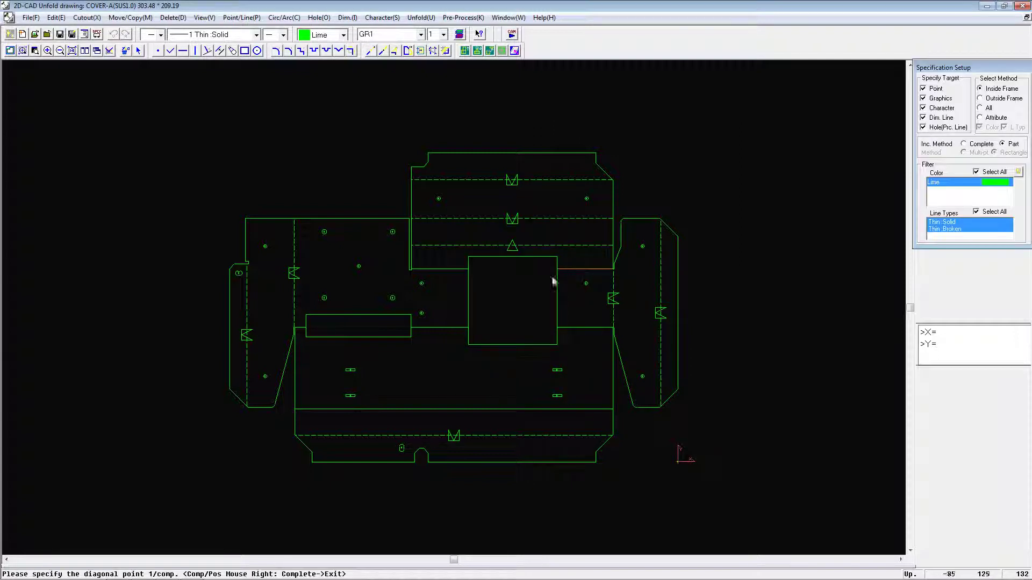
- Make the lines beside the central square 158.2° front bends
right_click(453, 298)
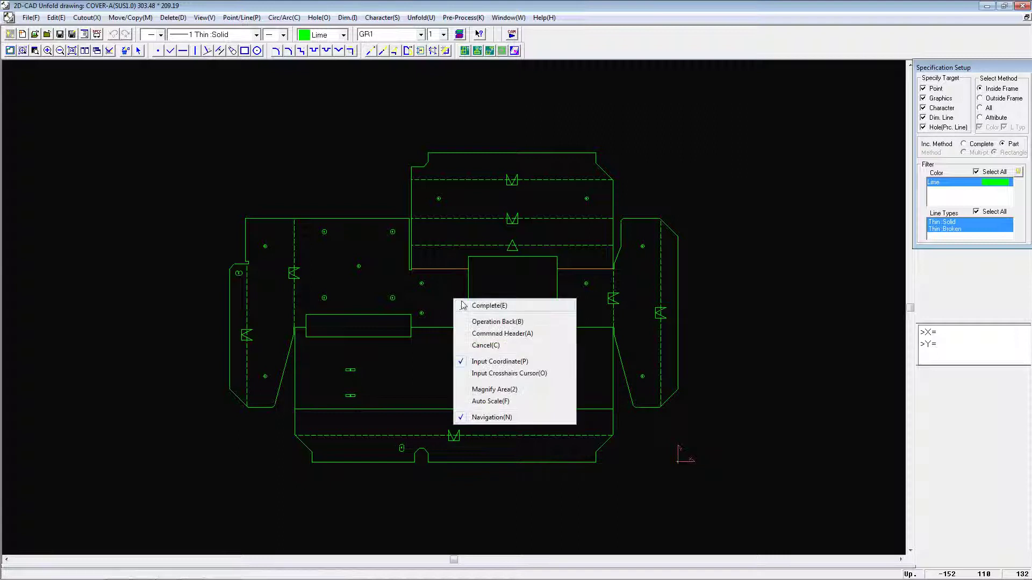
click(469, 308)
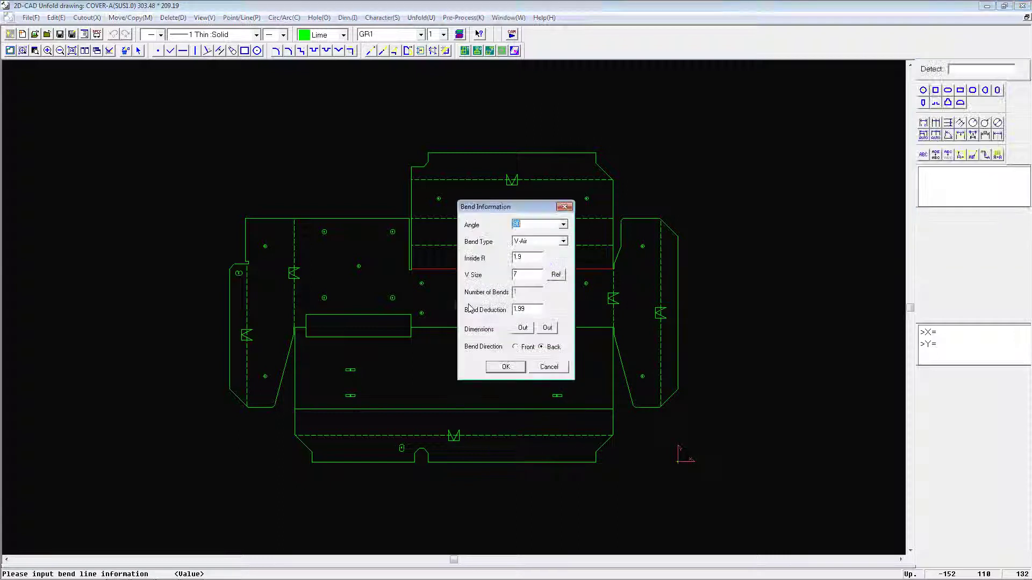
click(563, 224)
click(551, 250)
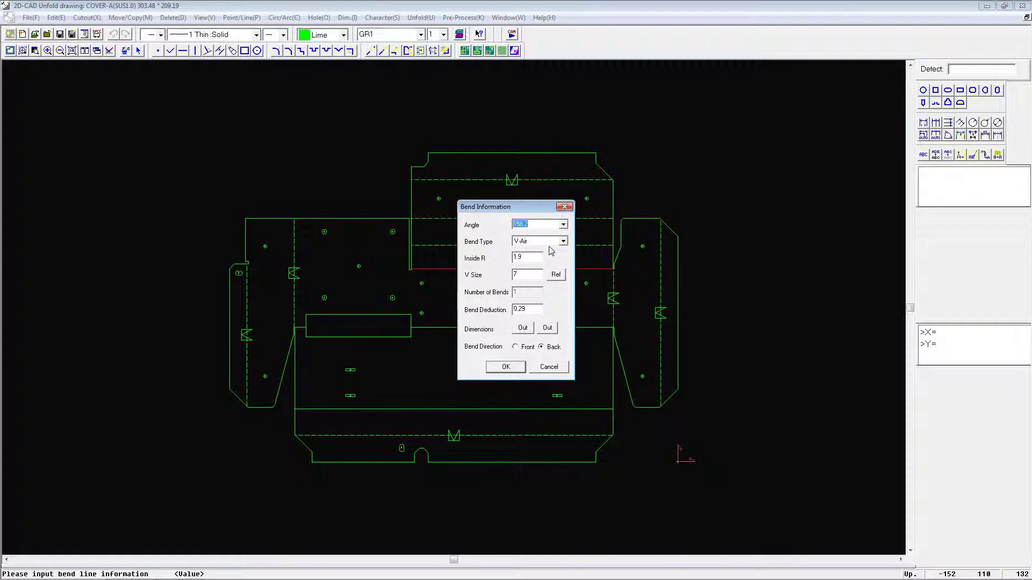
click(526, 348)
click(520, 368)
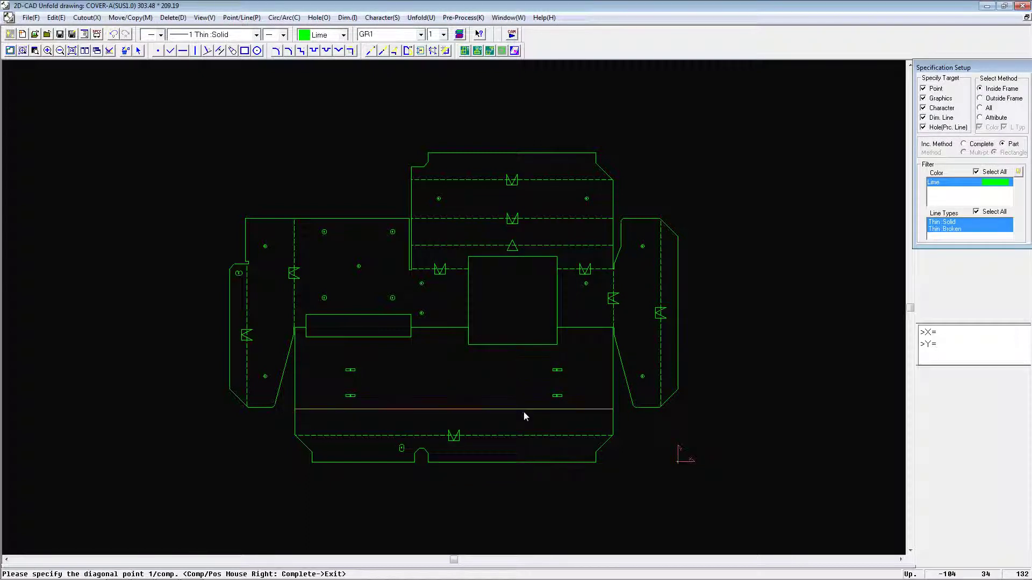
- Make the lower panel line a 105.26° bend
right_click(512, 379)
click(529, 388)
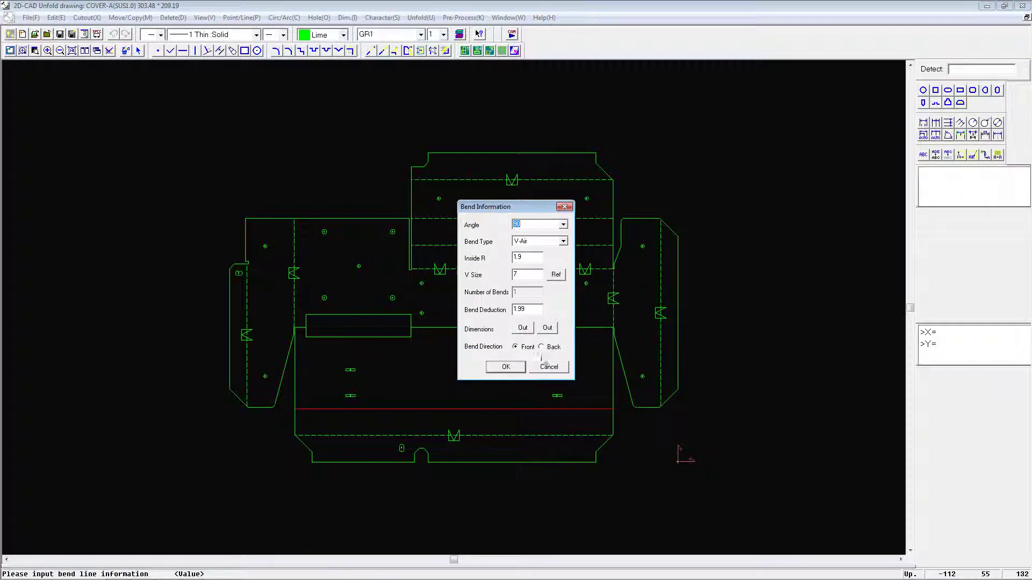
click(563, 226)
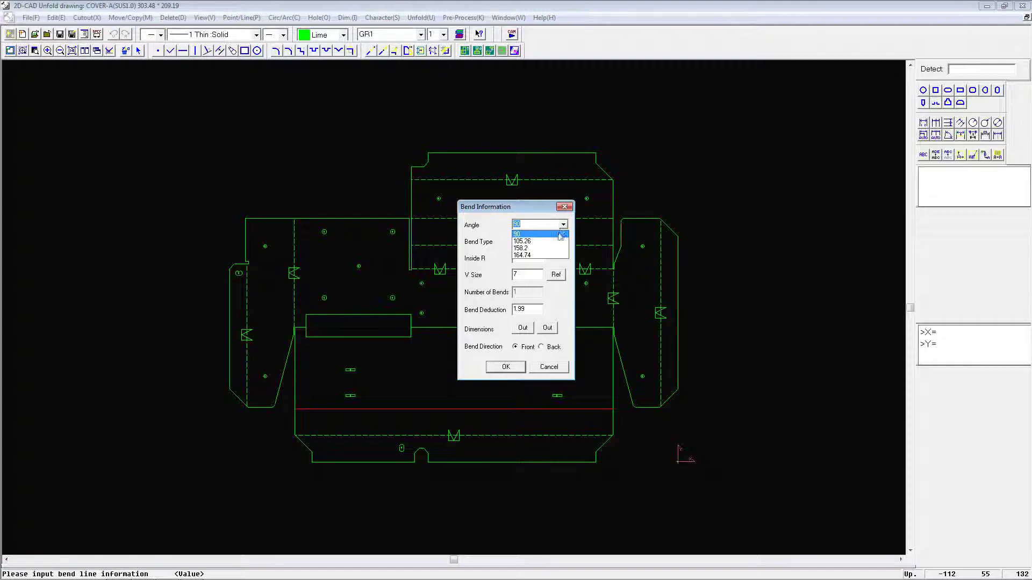
click(557, 242)
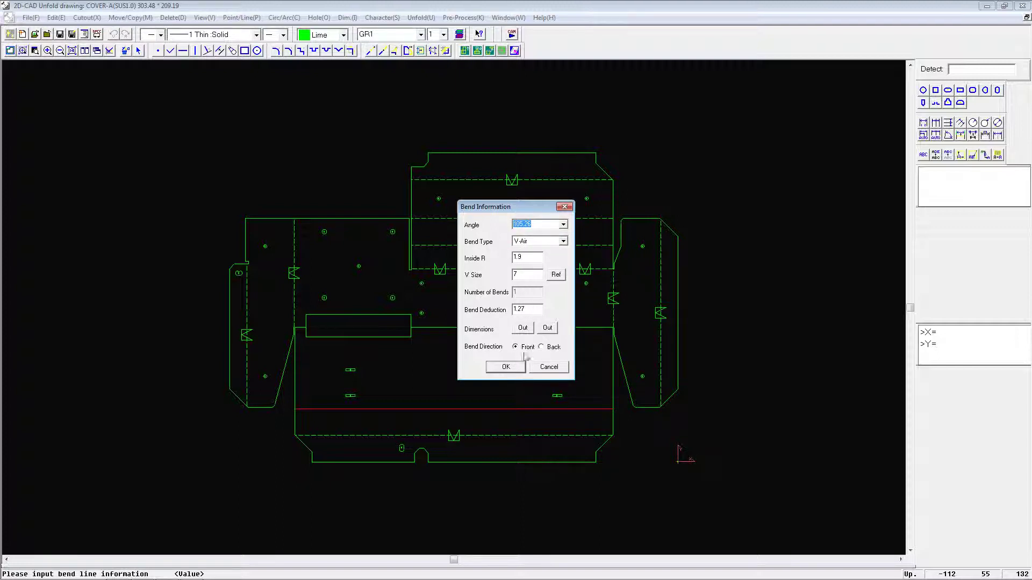
click(505, 367)
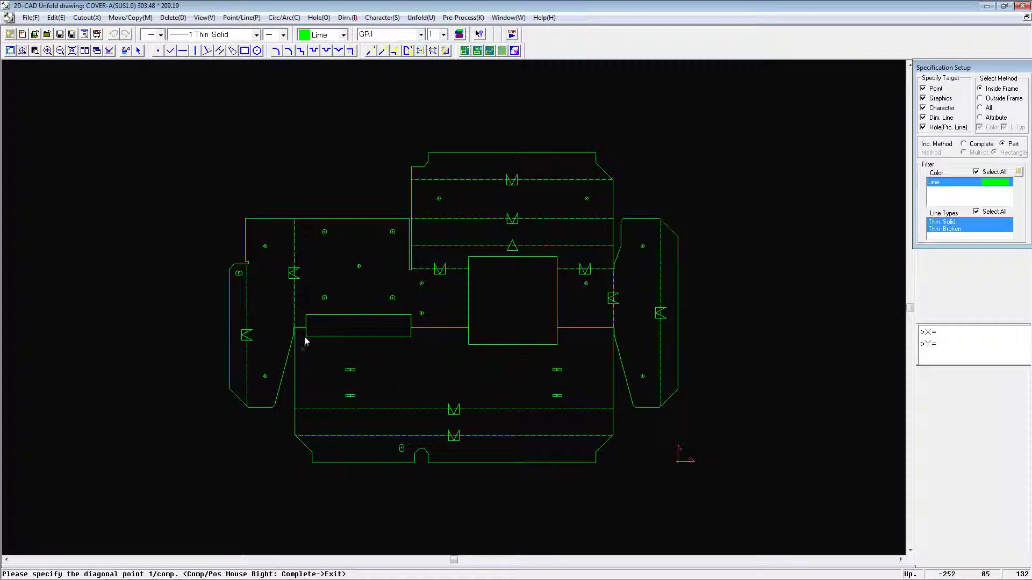
- Make the line between the rectangular and square cutouts a 164.74° bend, then end the command
scroll(304, 336, up, 2)
right_click(342, 366)
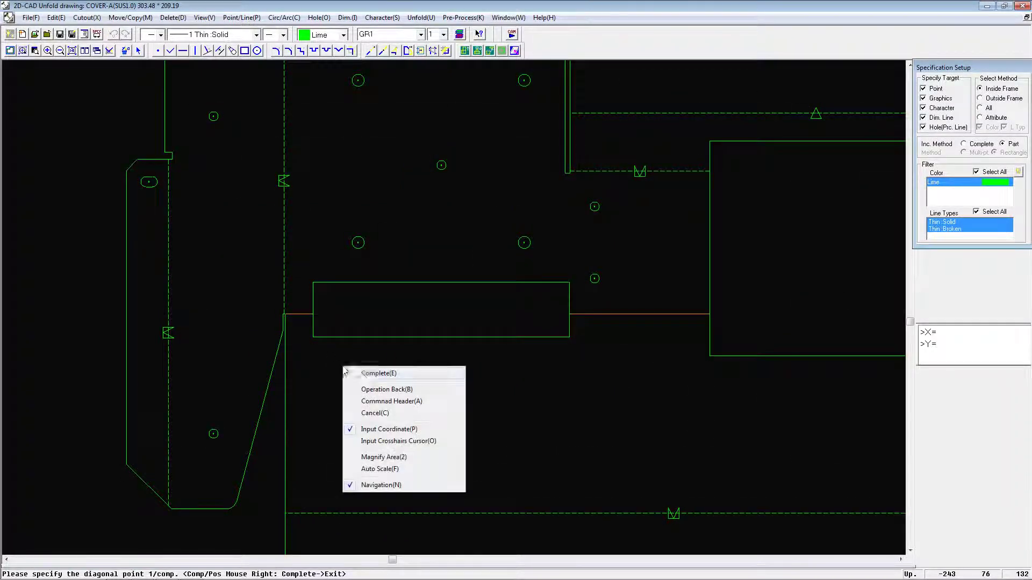
click(363, 375)
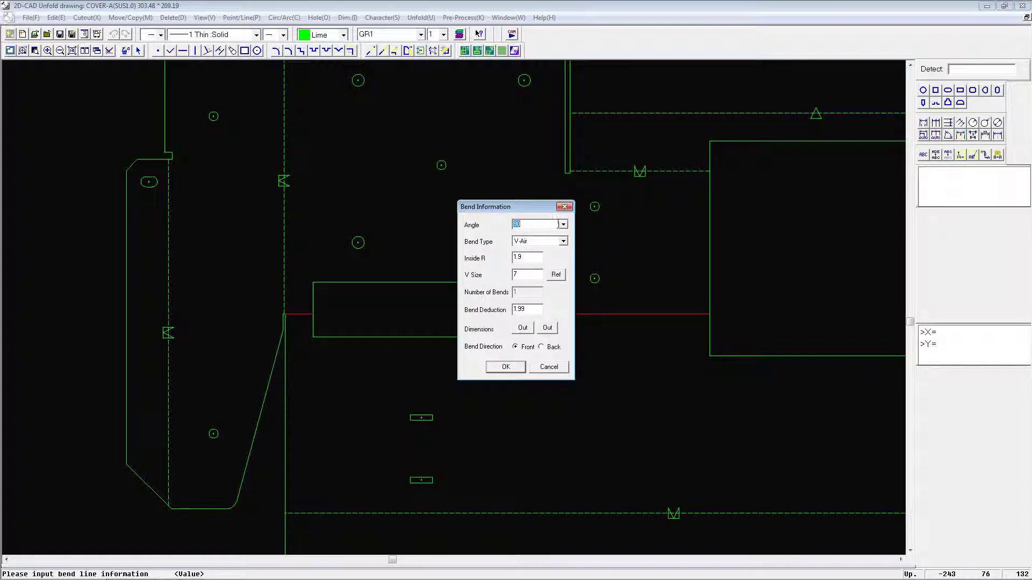
click(562, 225)
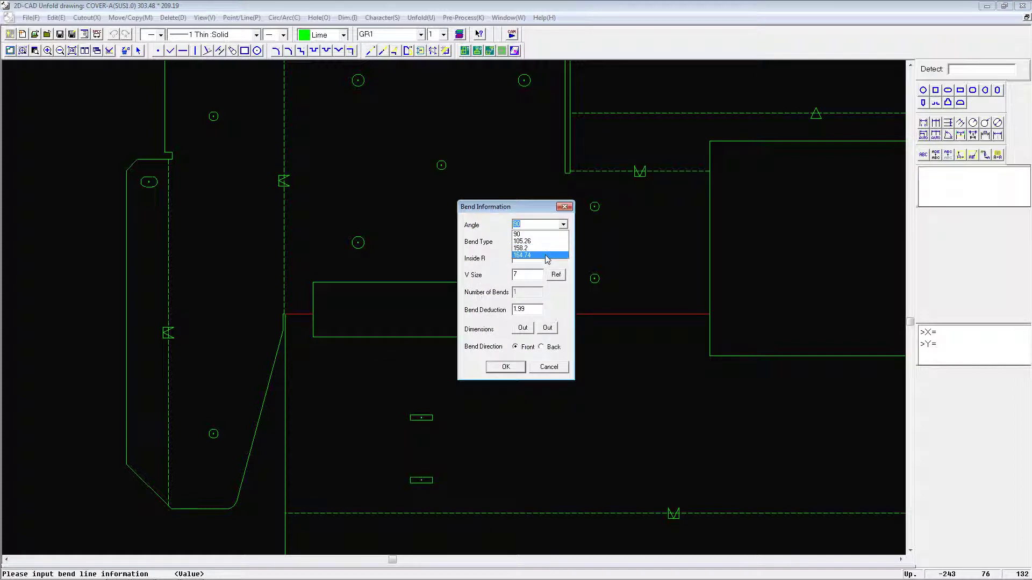
click(547, 256)
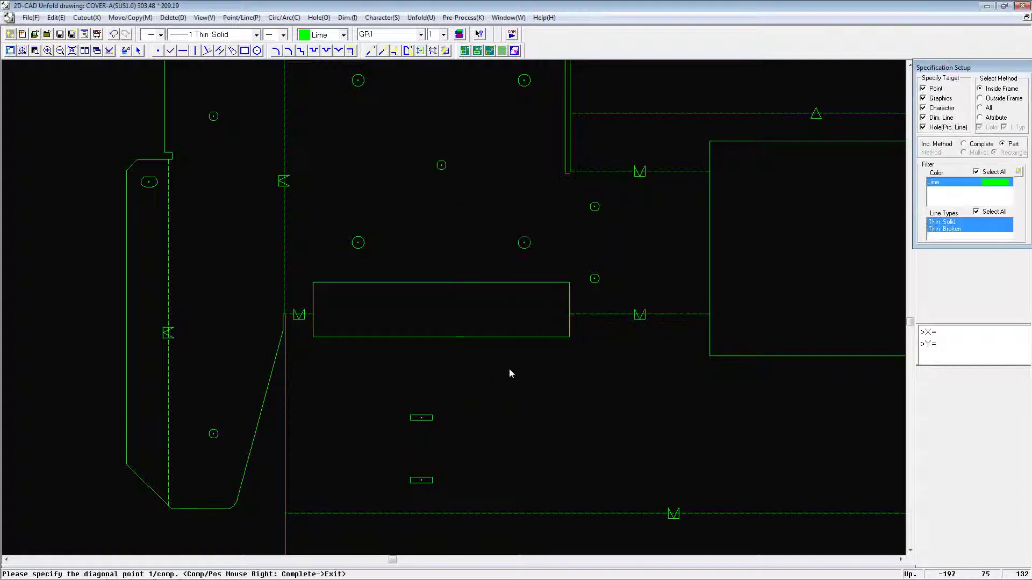
click(508, 368)
right_click(751, 316)
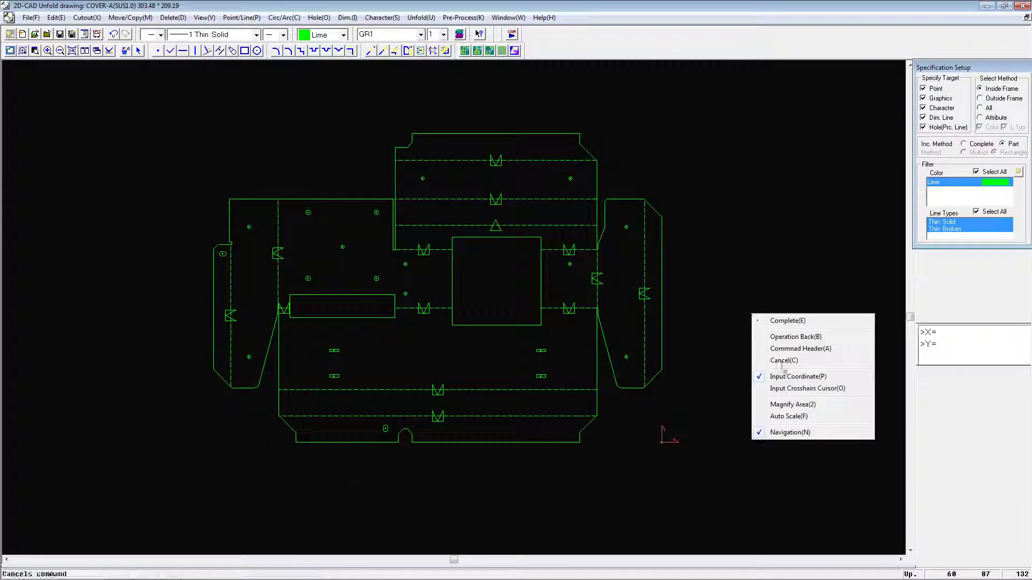
click(788, 366)
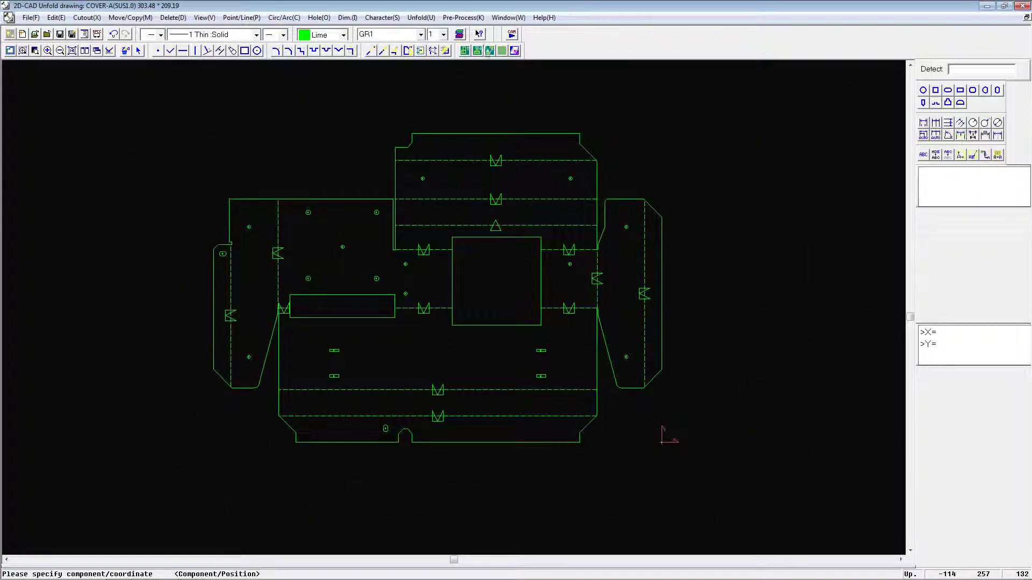
- Place the unfolded COVER-A beside the original and generate its folded 3D model
click(425, 17)
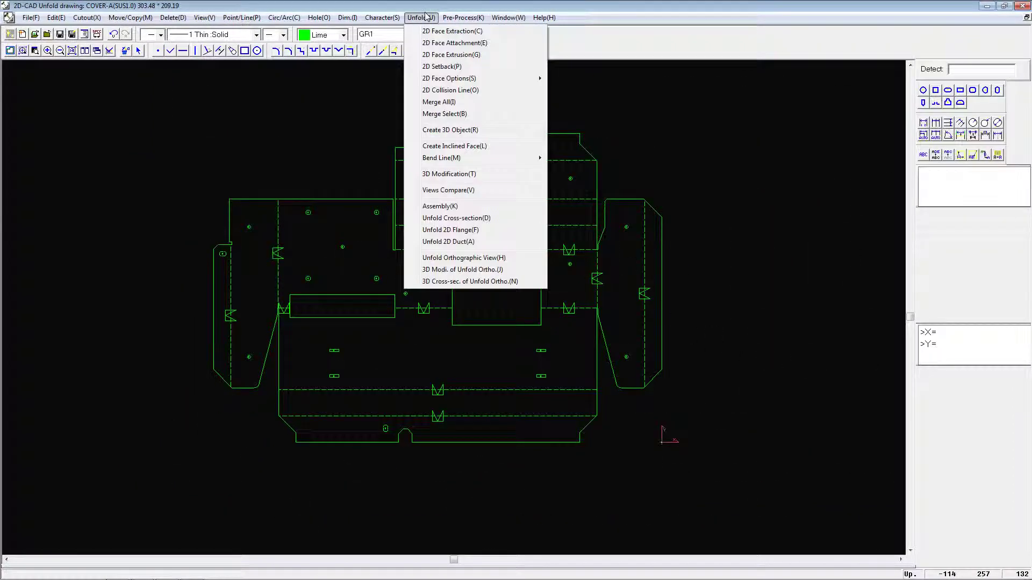
click(439, 130)
scroll(273, 321, down, 1)
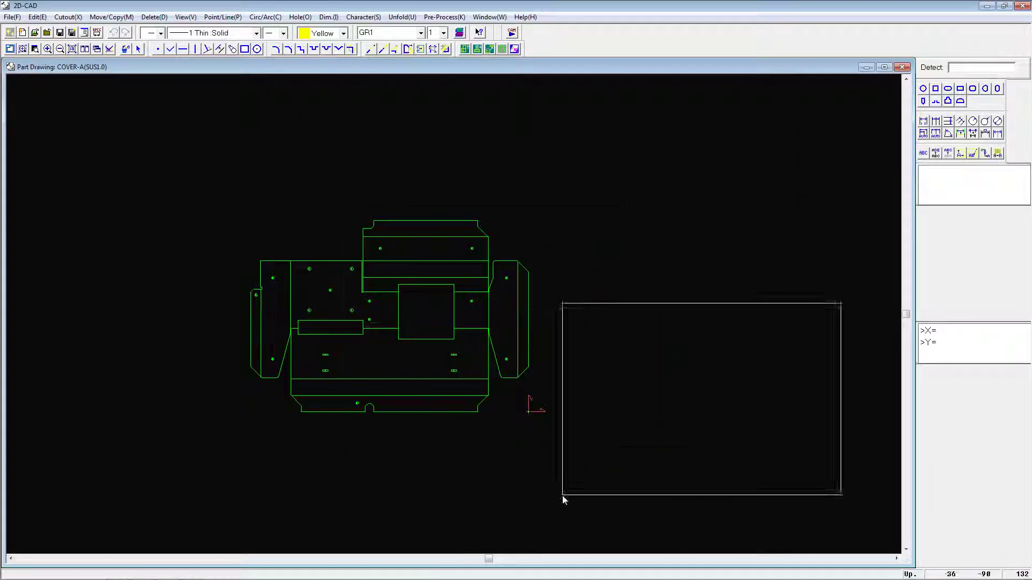
click(562, 414)
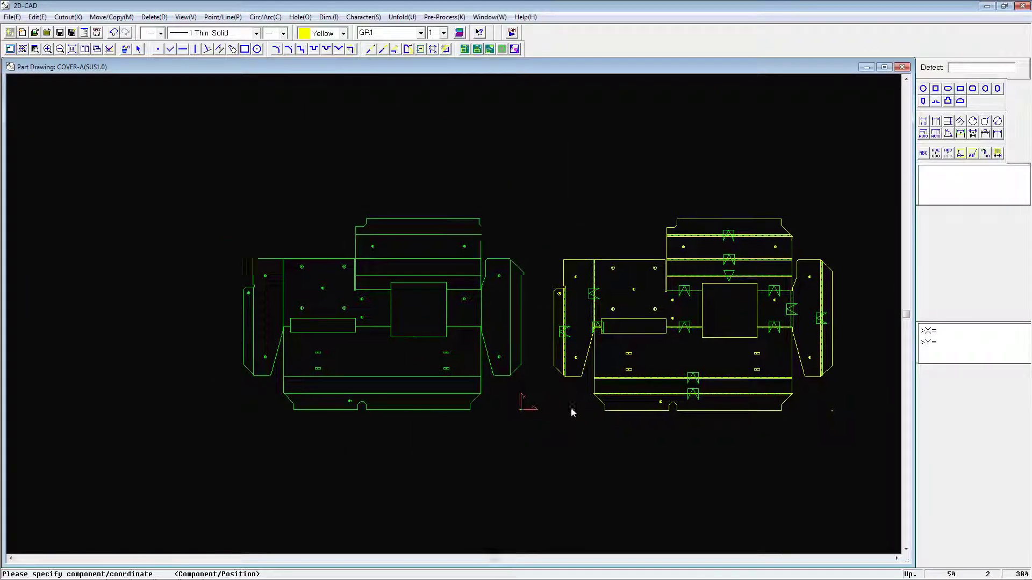
middle_drag(561, 414, 434, 406)
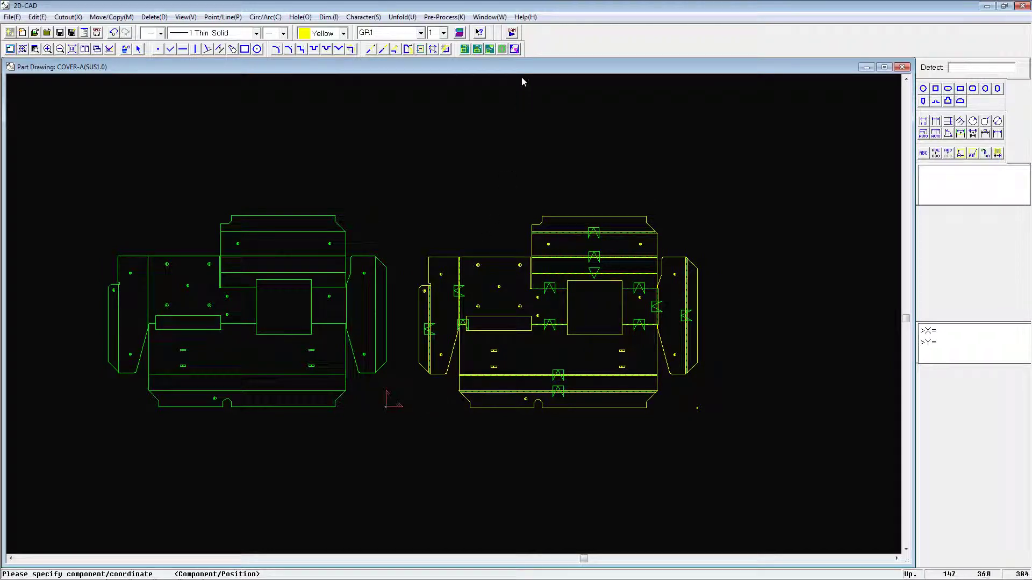
click(514, 49)
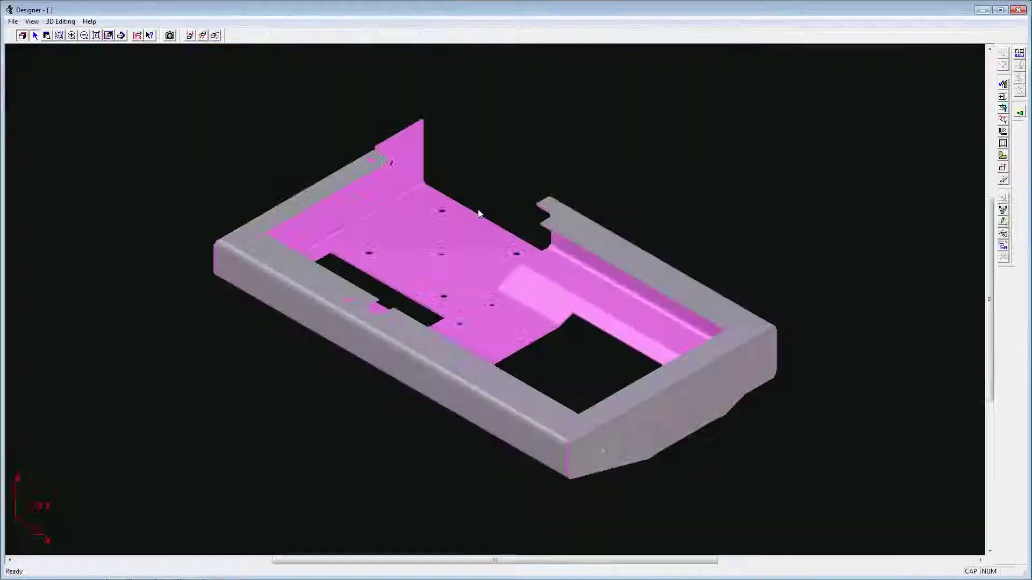
- Zoom and orbit the folded tray to inspect it from side and top-down angles
scroll(774, 323, up, 2)
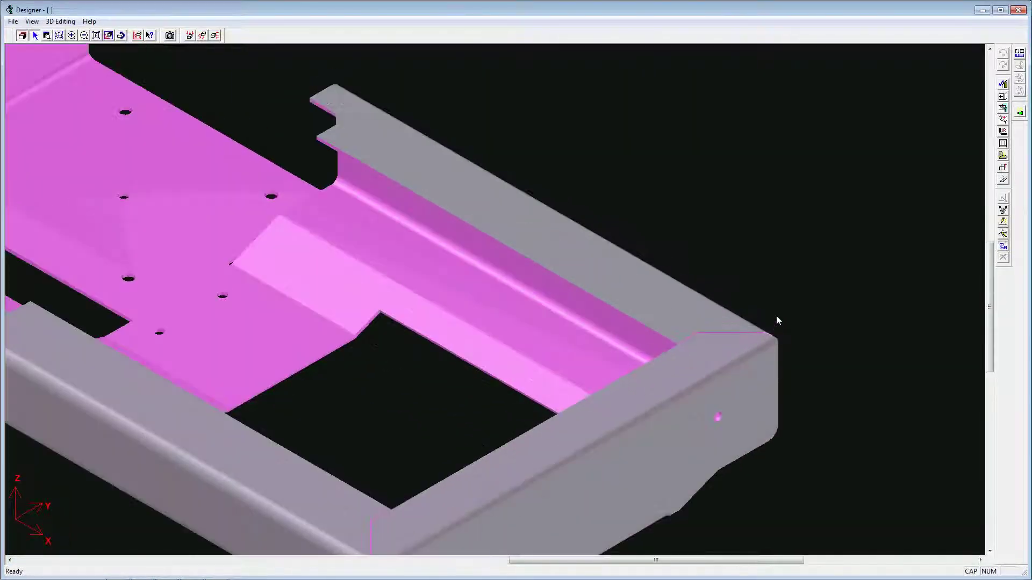
scroll(755, 384, up, 2)
scroll(647, 451, up, 2)
scroll(646, 450, down, 3)
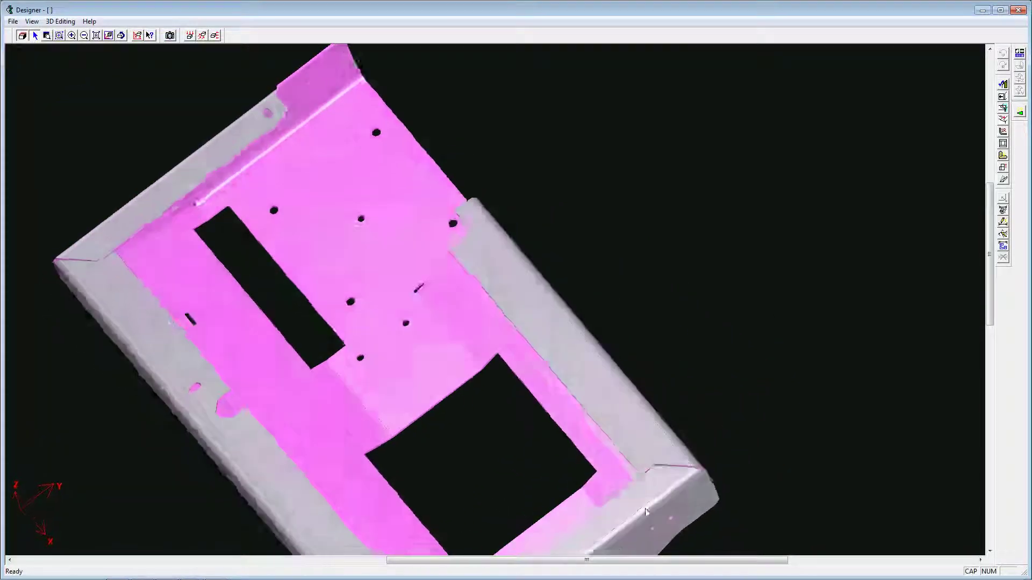
middle_drag(661, 532, 675, 539)
scroll(694, 527, up, 3)
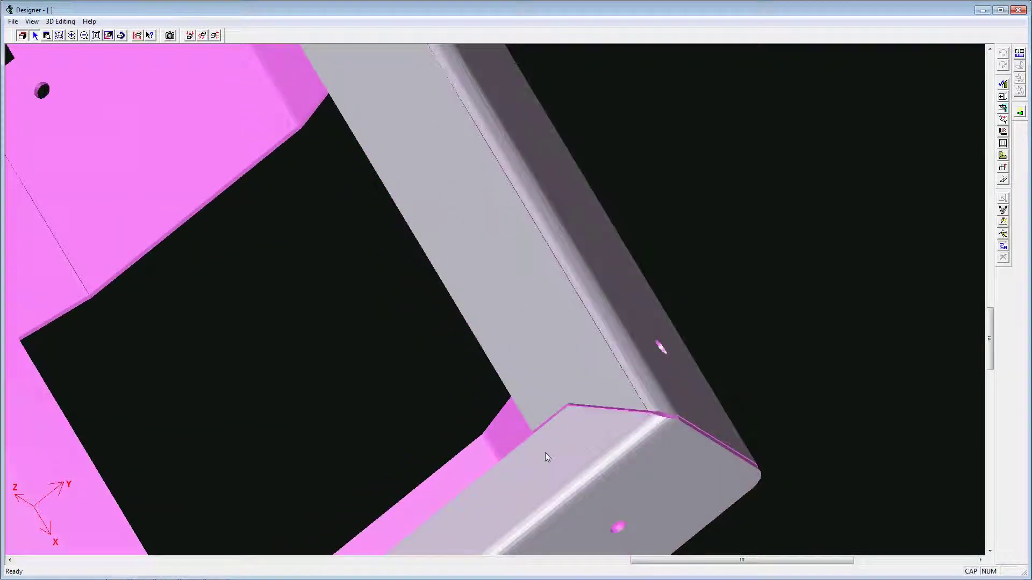
scroll(699, 295, down, 3)
mouse_move(728, 203)
middle_down()
mouse_move(648, 198)
mouse_move(553, 316)
mouse_move(499, 226)
mouse_move(708, 247)
mouse_move(723, 230)
mouse_move(703, 199)
mouse_move(522, 326)
mouse_move(415, 375)
mouse_move(269, 359)
mouse_move(249, 318)
mouse_move(562, 351)
mouse_move(682, 276)
middle_up()
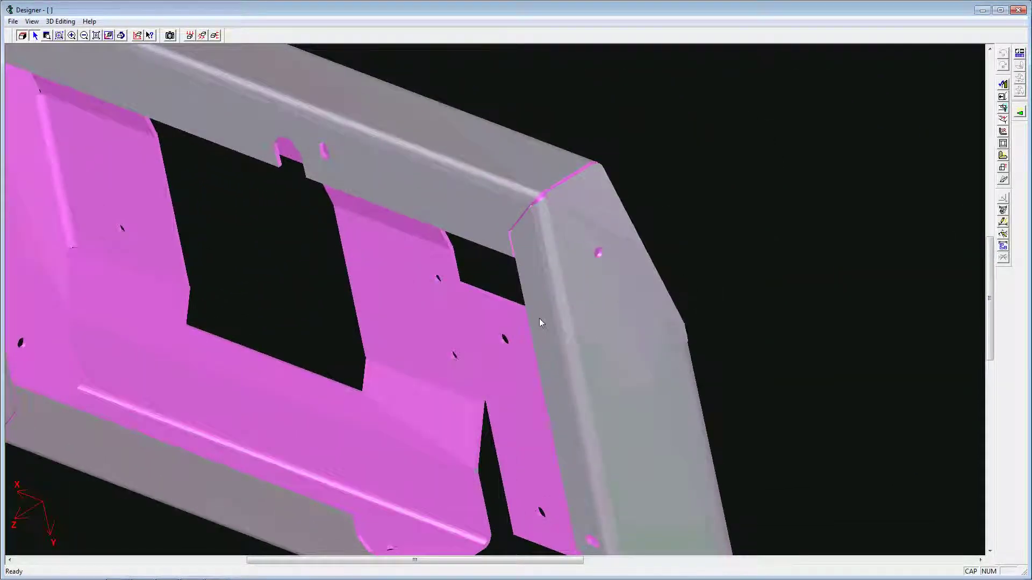
middle_drag(539, 318, 641, 176)
- Reset to isometric view, pan the tray left, and show the bendline and forming information
click(109, 36)
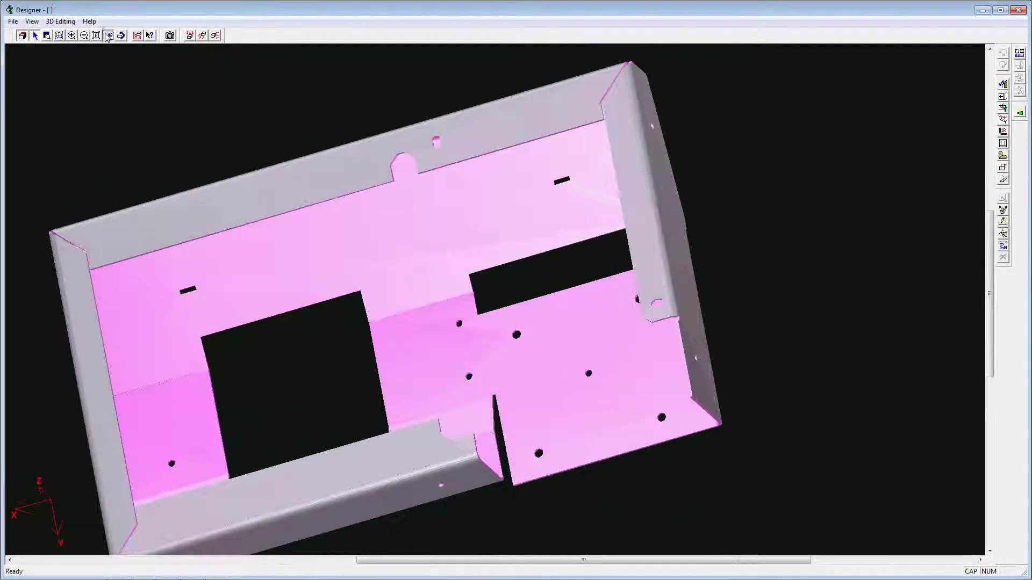
right_click(350, 271)
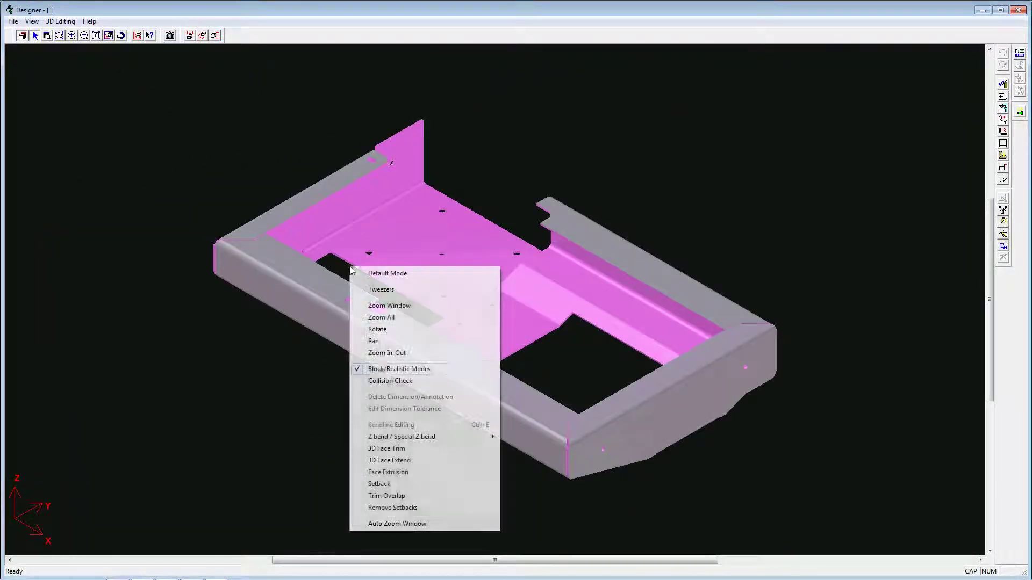
click(391, 342)
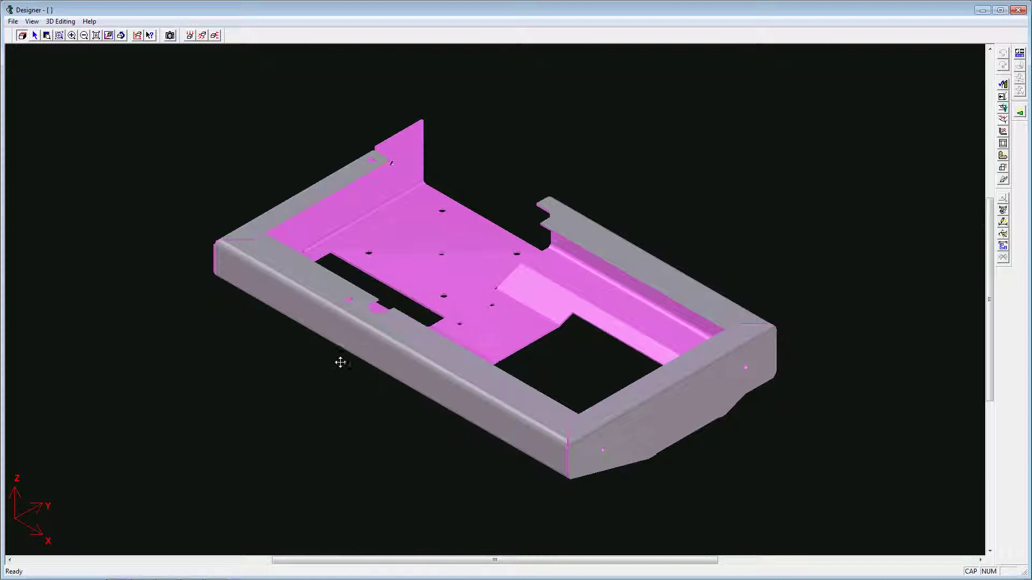
drag(341, 362, 211, 364)
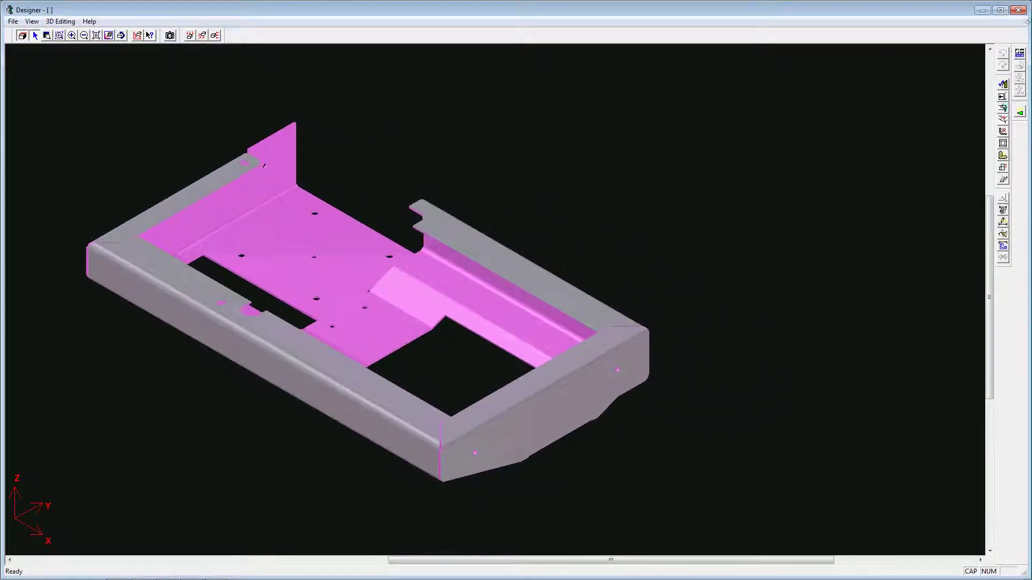
click(1020, 52)
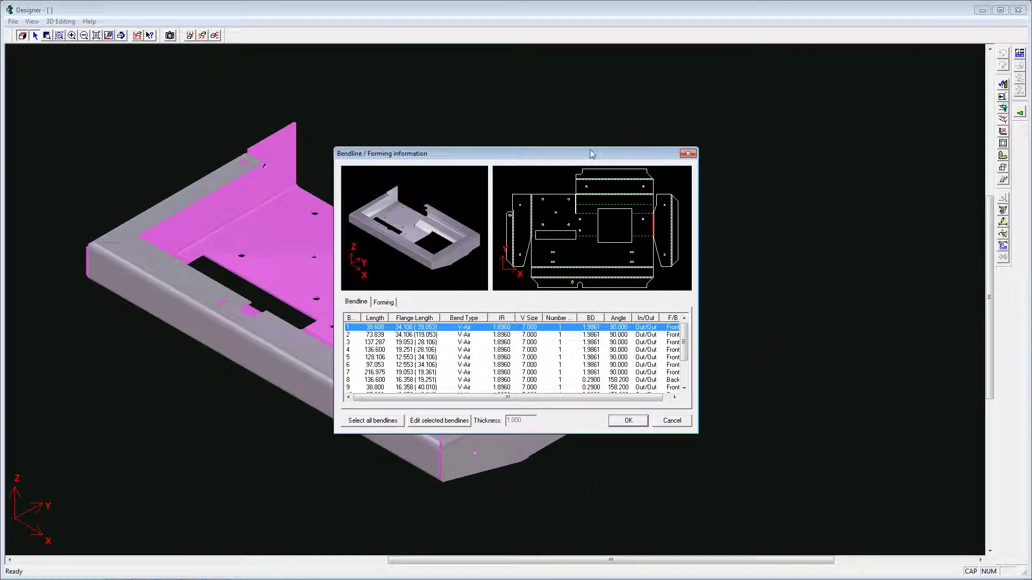
- Move the bendline information table aside, review it, and close it
drag(591, 155, 756, 188)
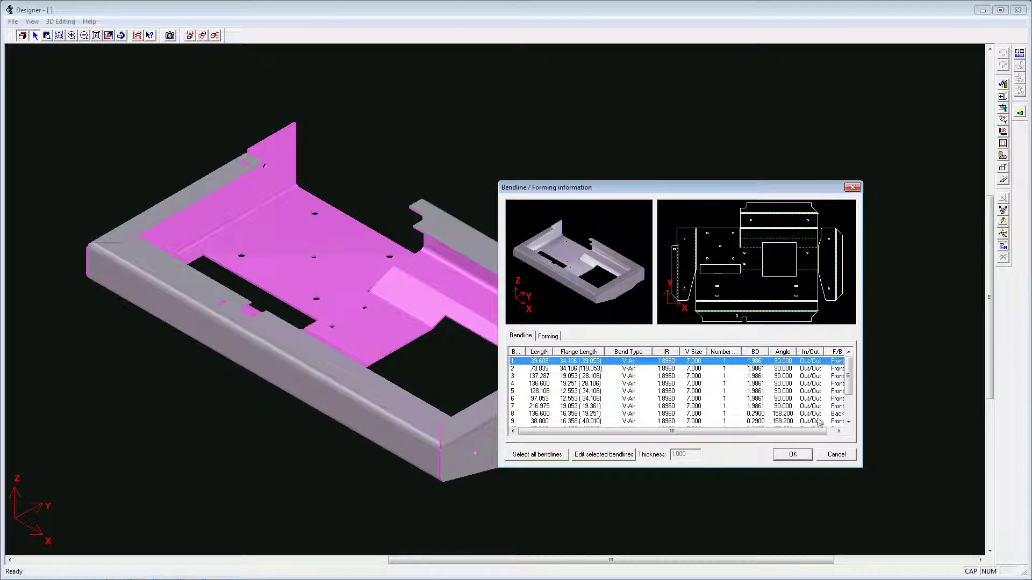
click(785, 454)
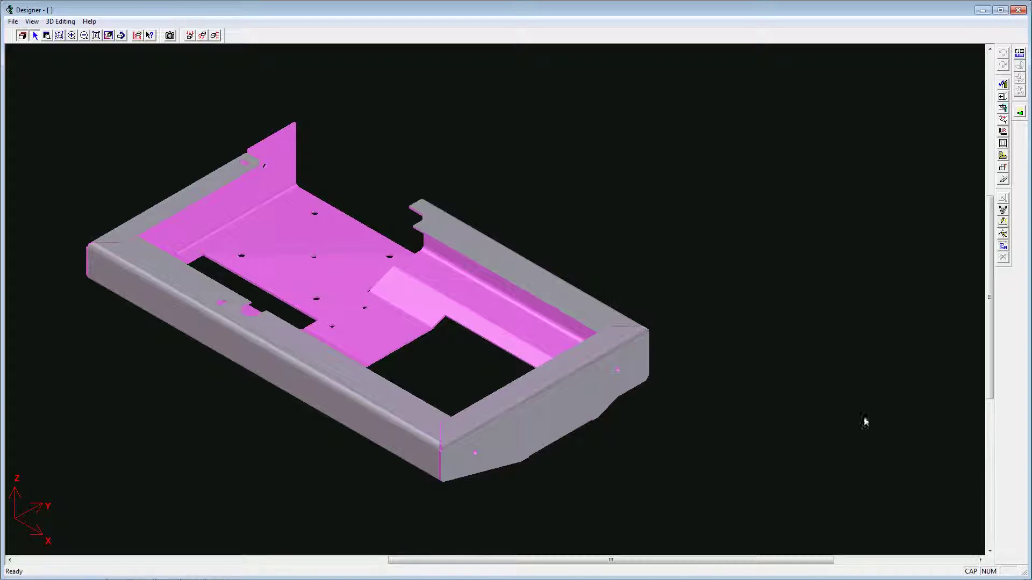
- Check automatic dimensions on the tray, then exit Designer without sending part data back
click(1006, 225)
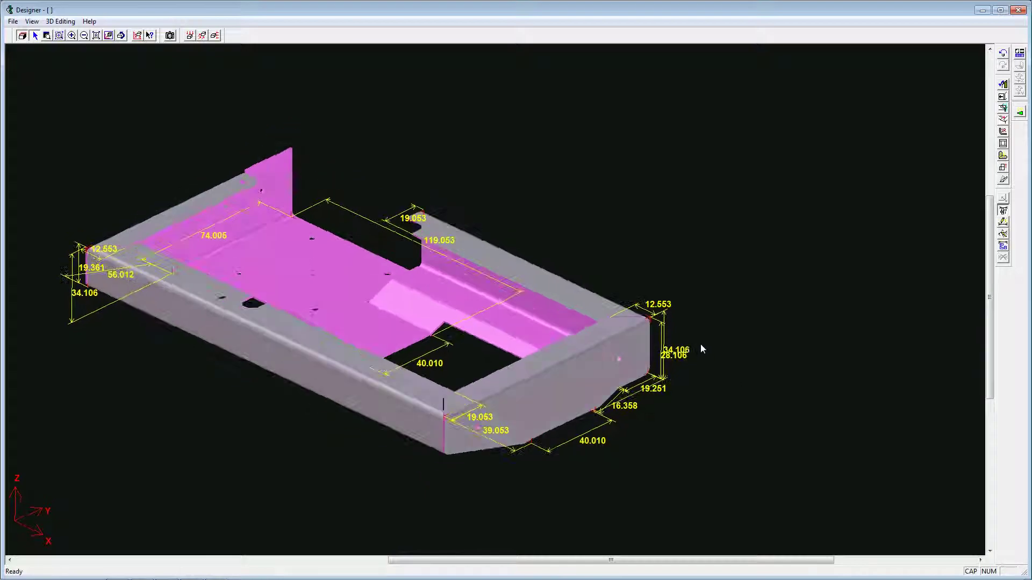
scroll(645, 349, up, 4)
mouse_move(565, 353)
middle_down()
mouse_move(492, 340)
mouse_move(626, 301)
mouse_move(641, 321)
mouse_move(594, 354)
mouse_move(598, 367)
mouse_move(563, 336)
mouse_move(559, 306)
mouse_move(569, 312)
middle_up()
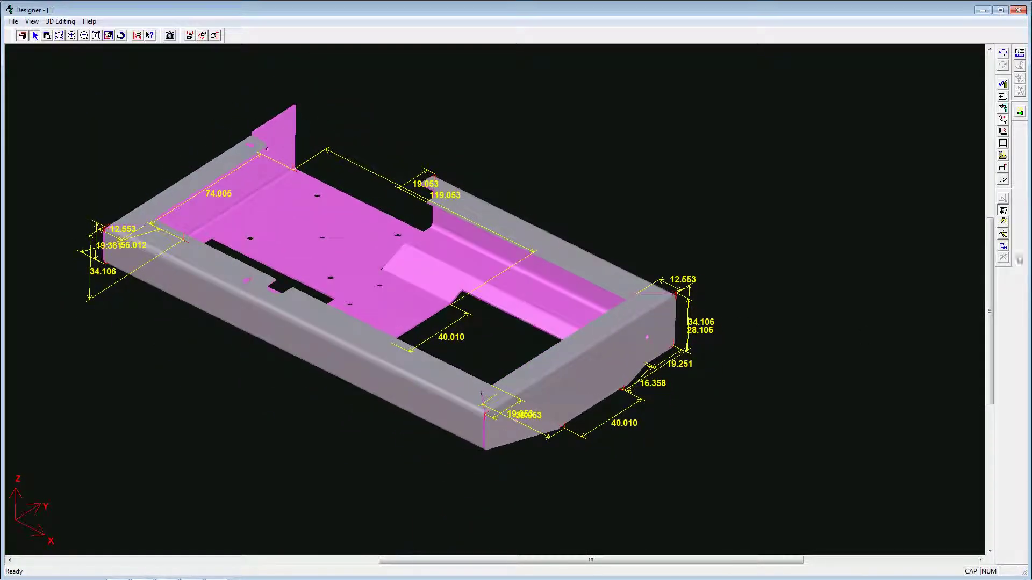
click(1003, 210)
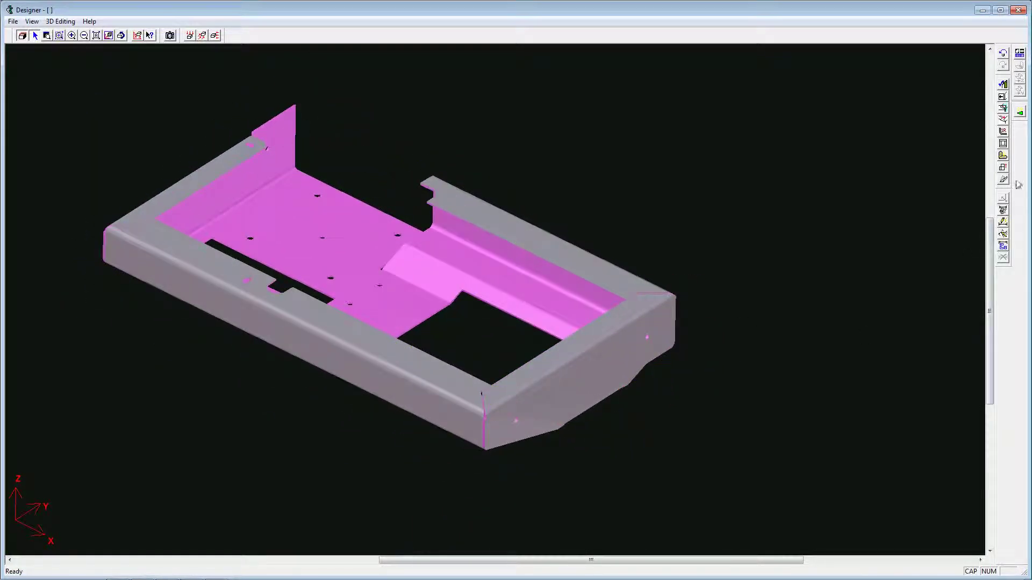
click(1019, 113)
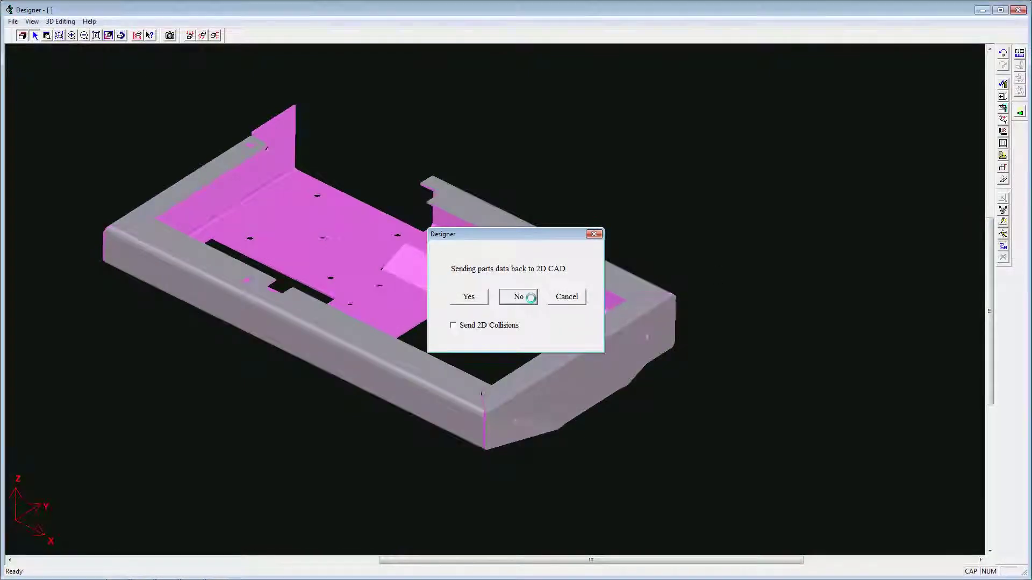
click(531, 298)
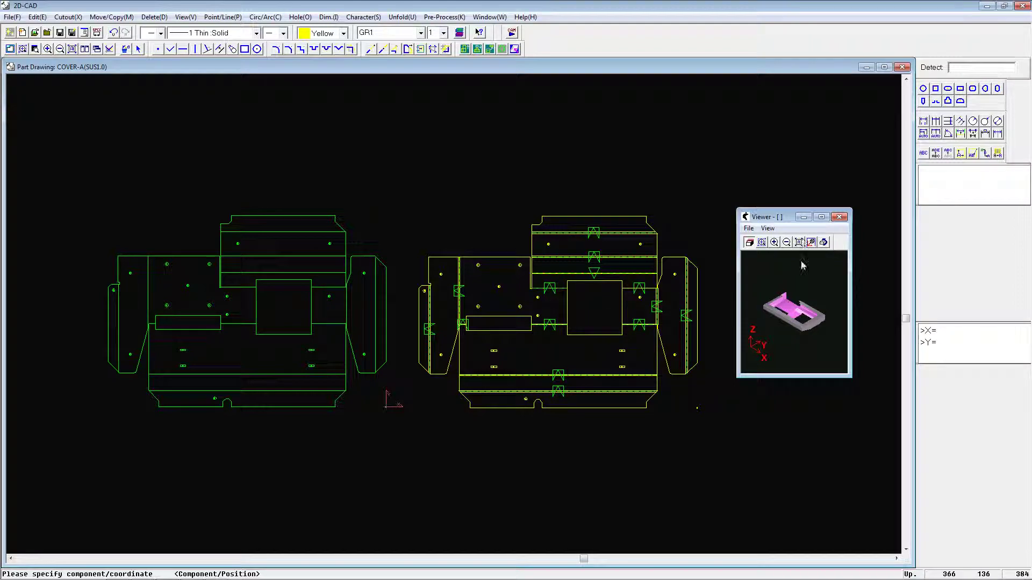
- Maximize the 3D viewer, inspect COVER-A's flat pattern with its bend lines, then close the viewer
click(821, 217)
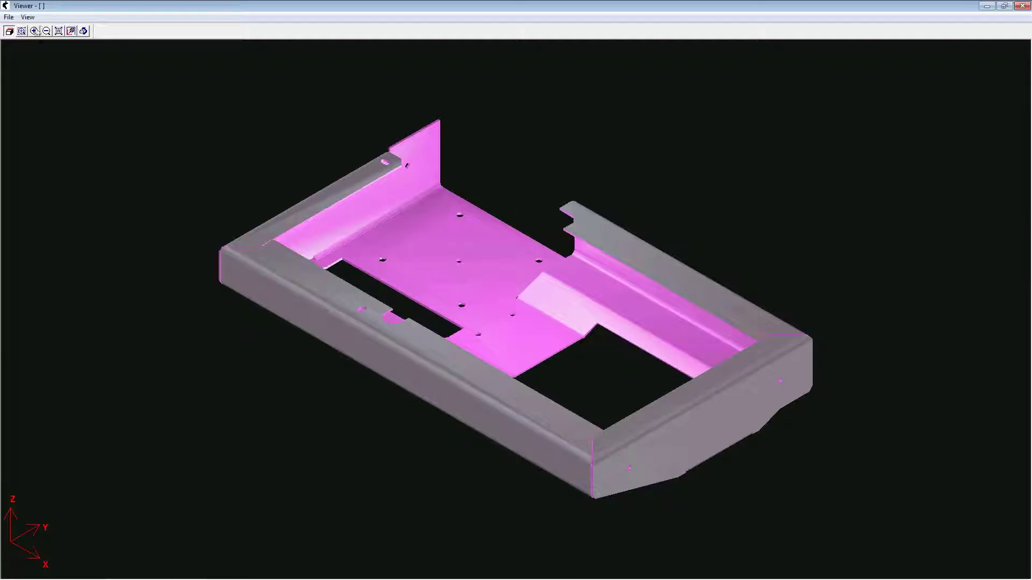
click(28, 17)
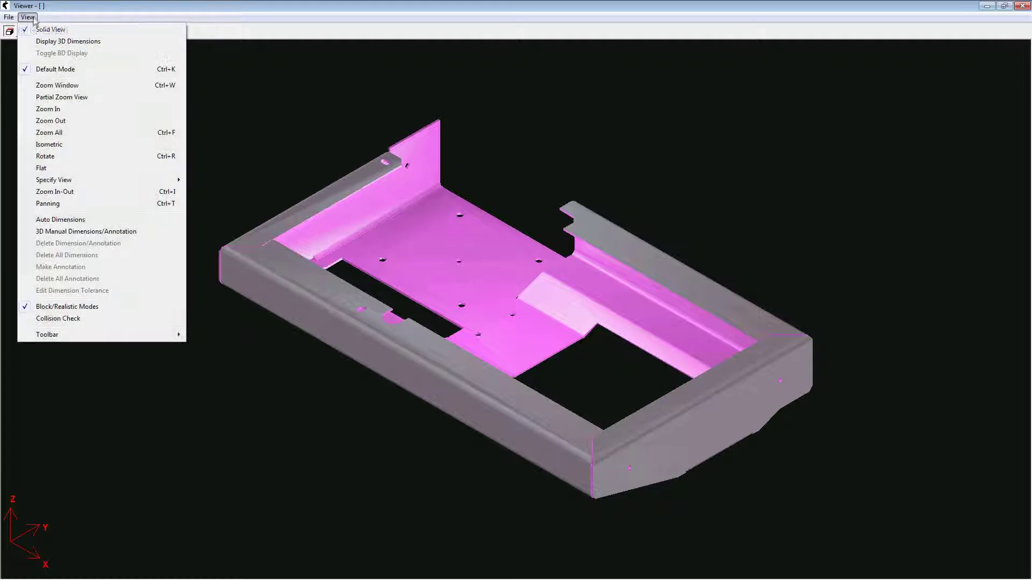
click(58, 169)
scroll(479, 263, up, 2)
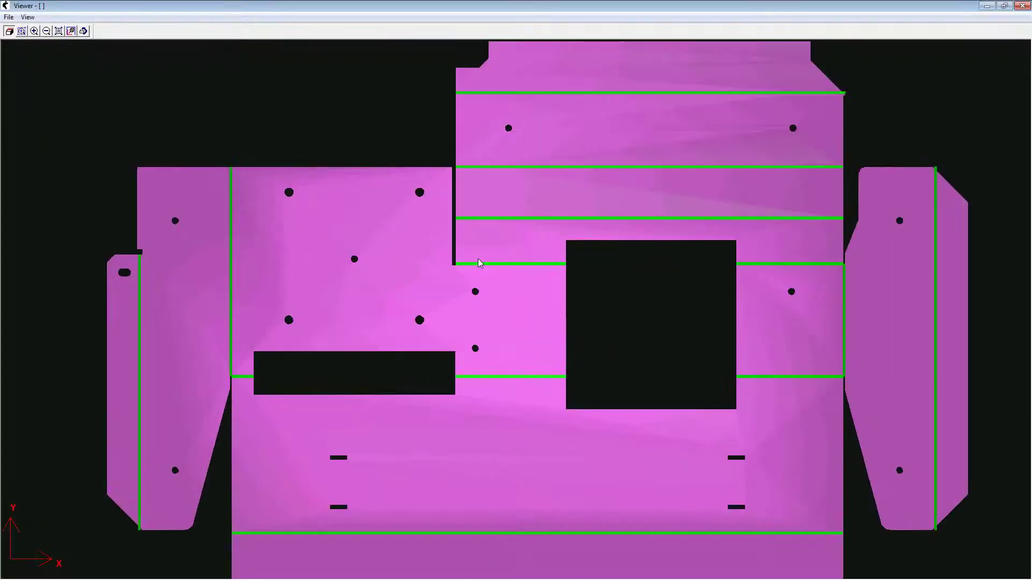
scroll(479, 262, down, 2)
scroll(484, 279, up, 1)
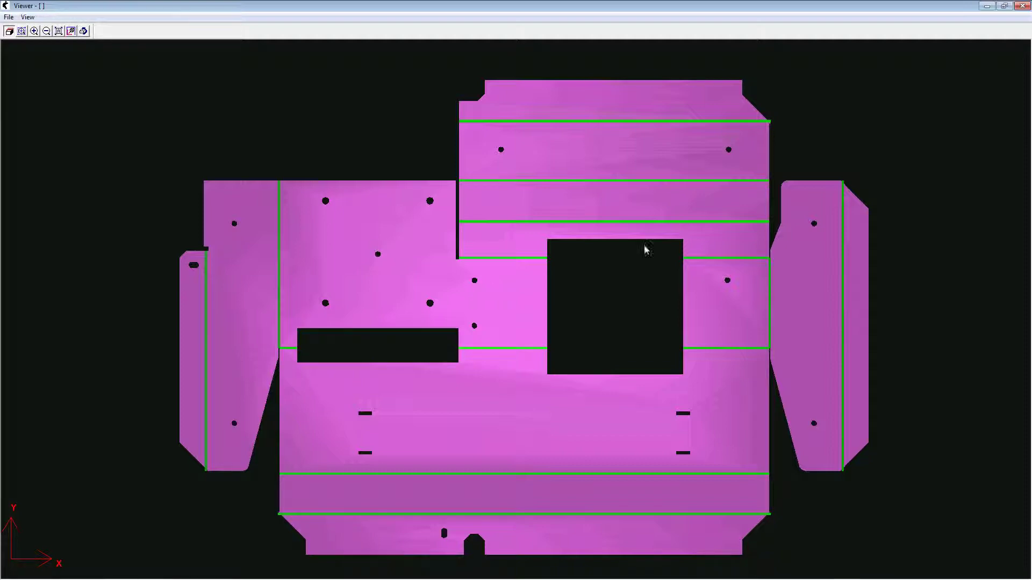
click(1022, 5)
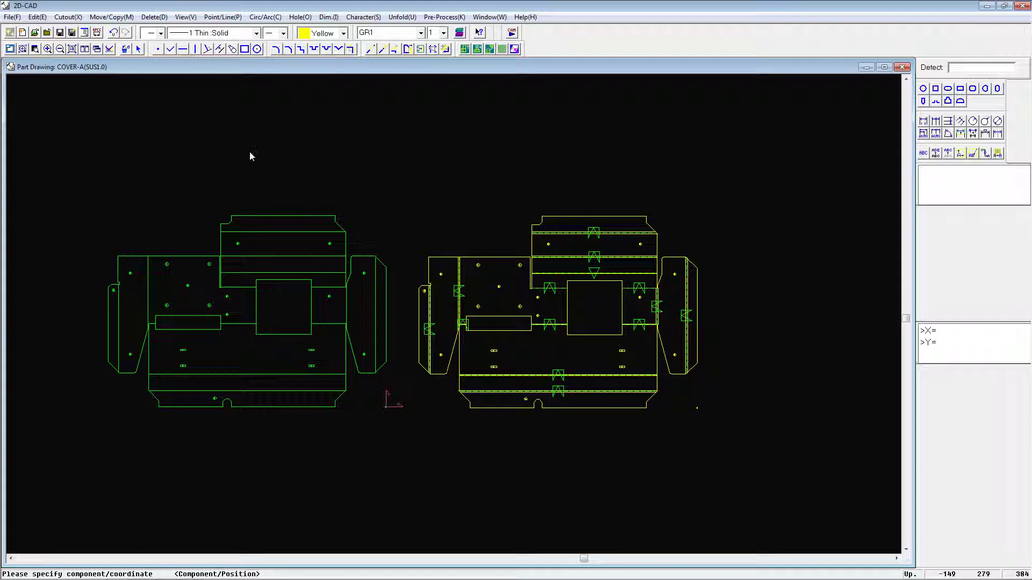
- Frame-select and delete the plain left copy of the unfold, then run Merge all
click(126, 49)
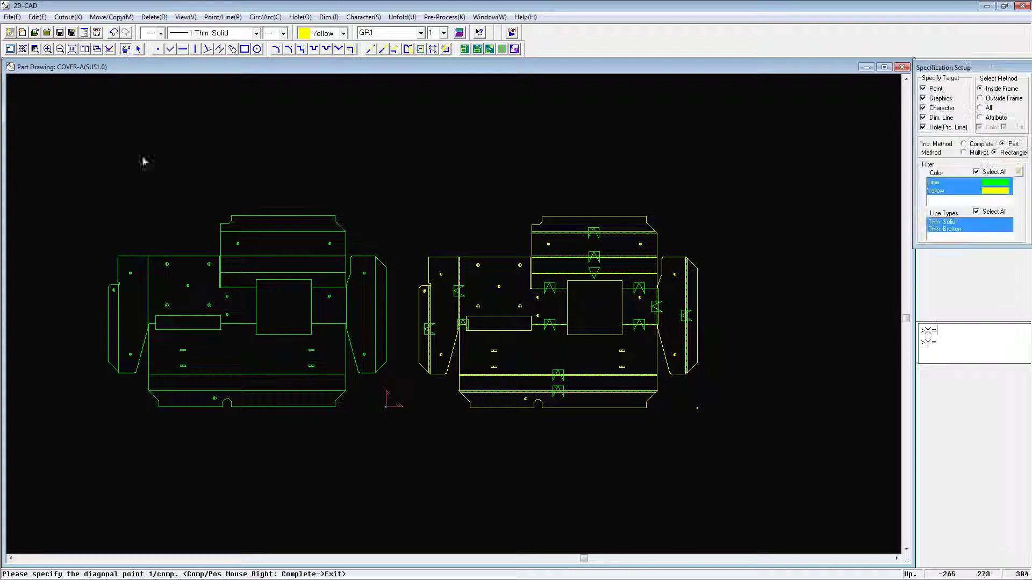
click(78, 181)
click(395, 451)
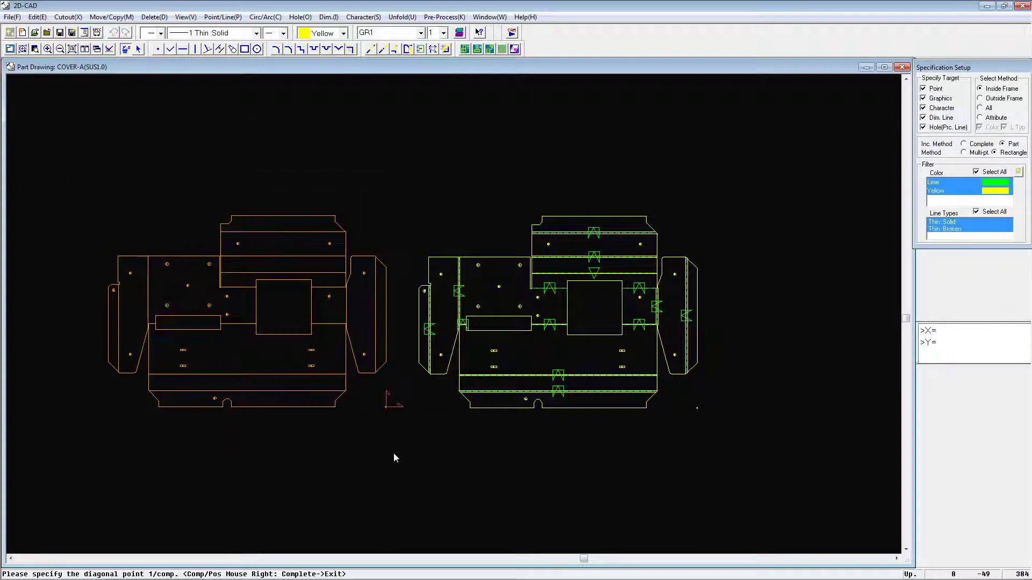
right_click(395, 453)
click(414, 460)
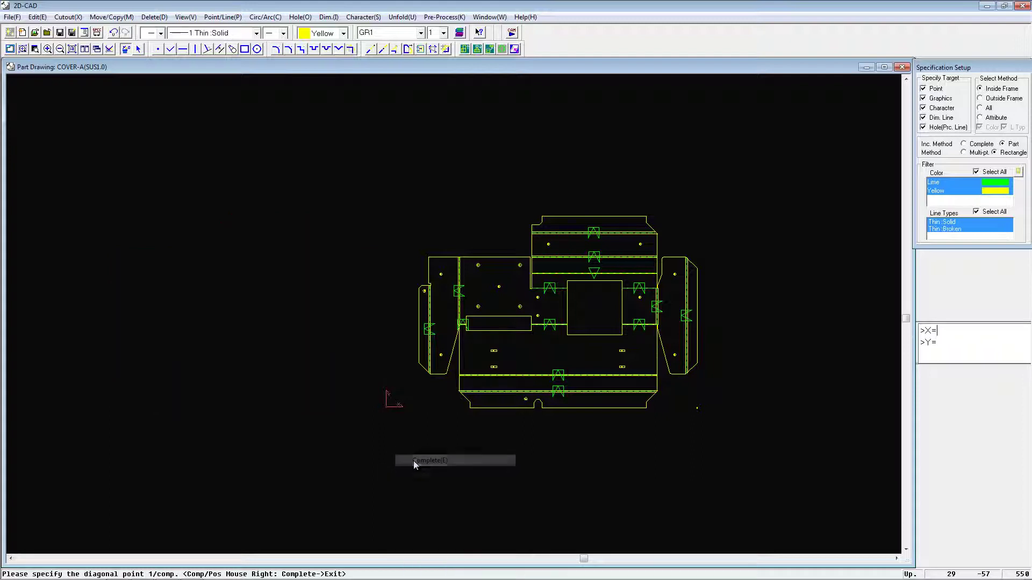
right_click(295, 404)
click(321, 452)
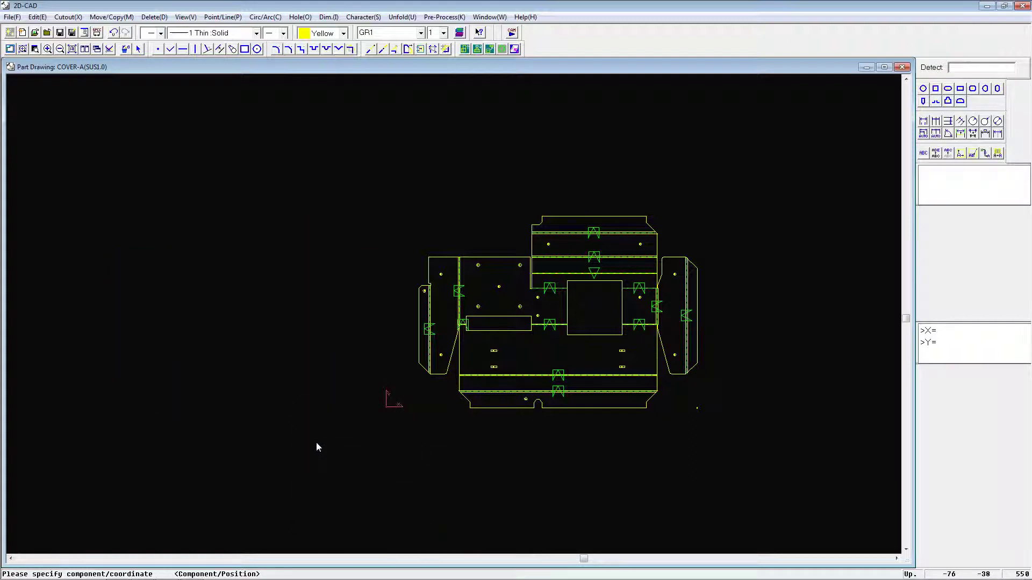
click(505, 49)
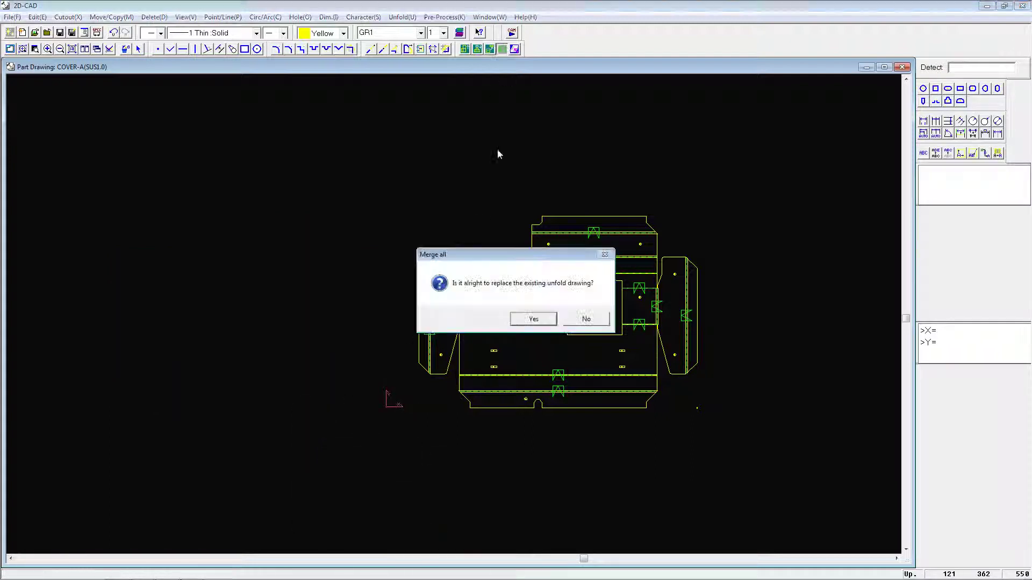
- Replace the old unfold with the merged 303.48 × 209.19 COVER-A drawing, maximized, and start saving parts
click(533, 319)
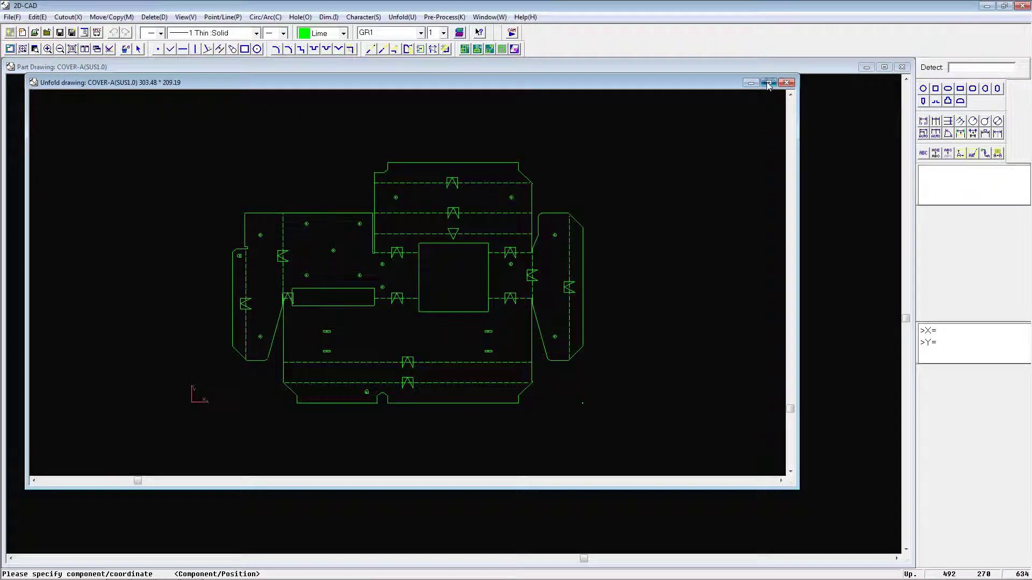
click(769, 82)
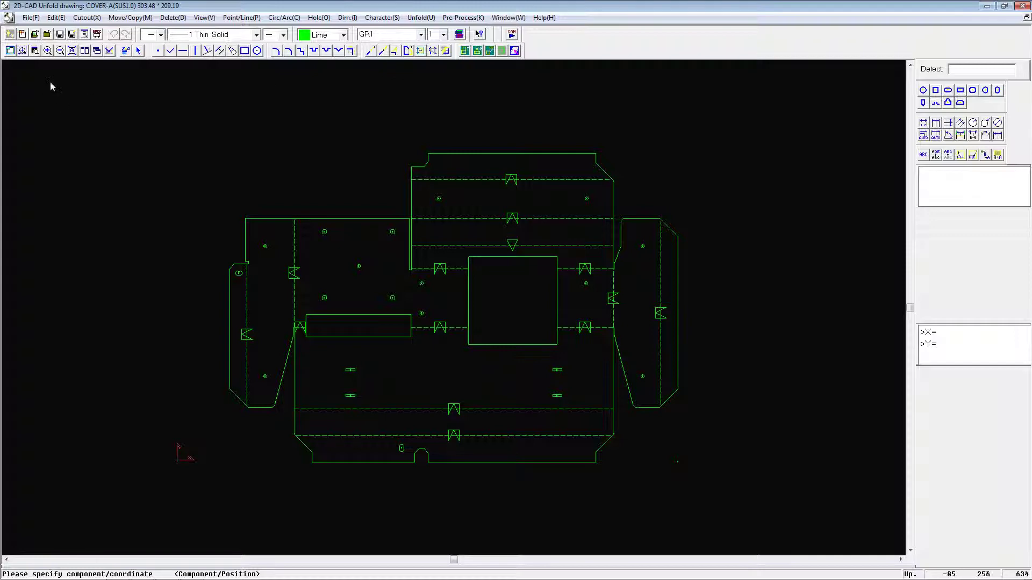
click(60, 35)
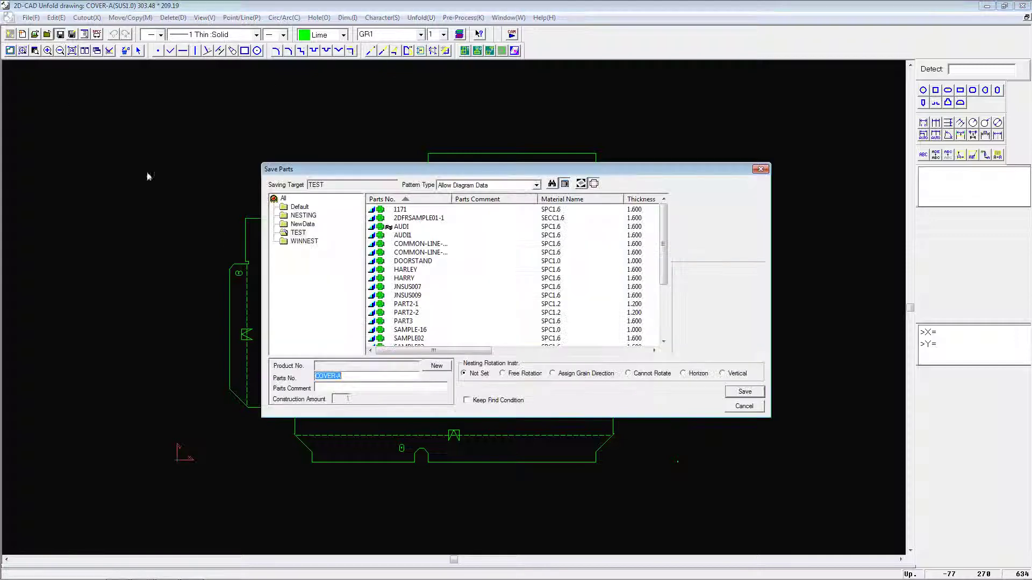
- Save COVER-A as a part to the TEST folder and return to the AP100 Main Menu
click(750, 391)
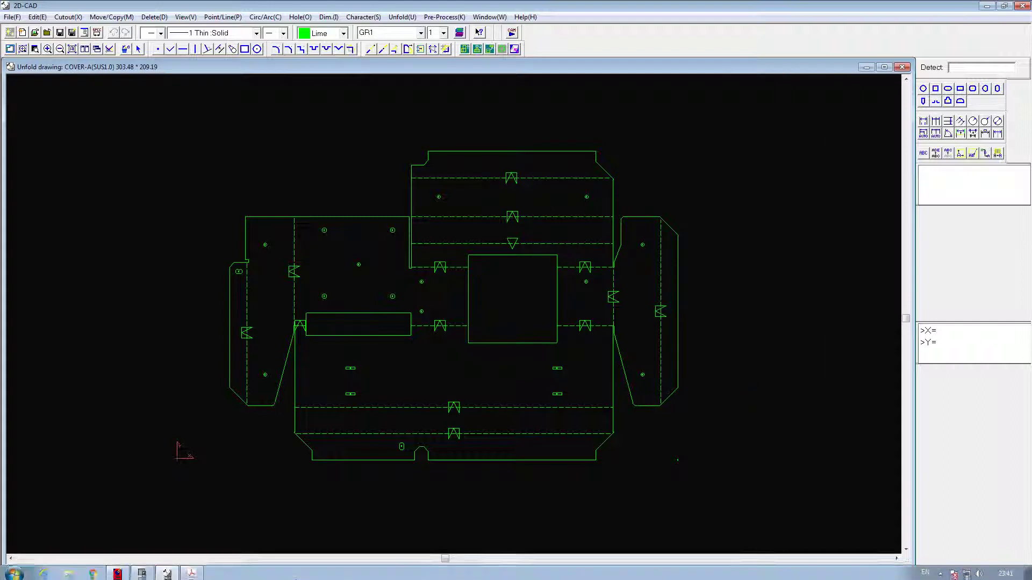
click(119, 572)
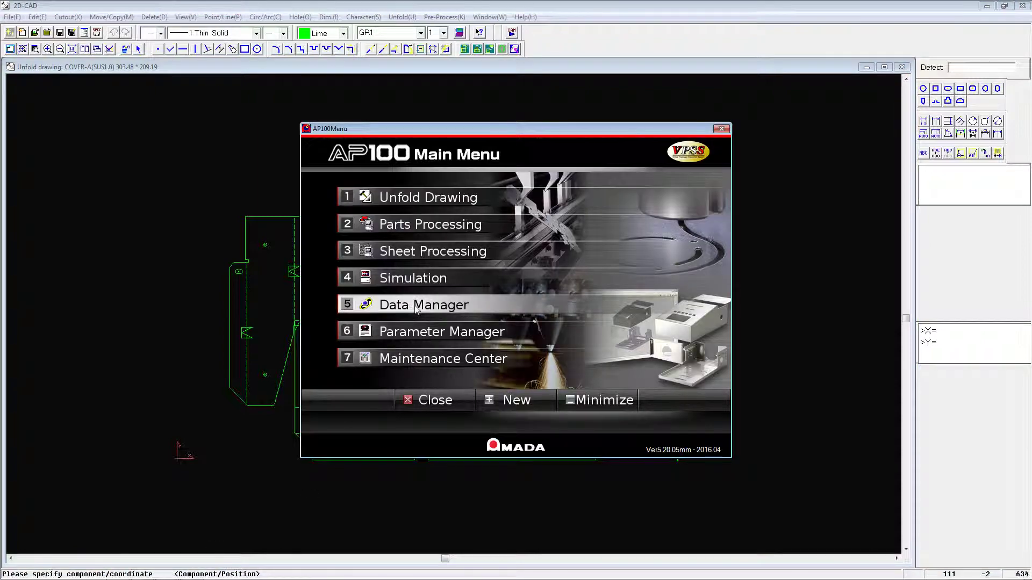
- In Data Manager, list TEST folder parts with picture previews, browsing COVER-A, AUDI and COMMON-LINE-CUT1
click(417, 305)
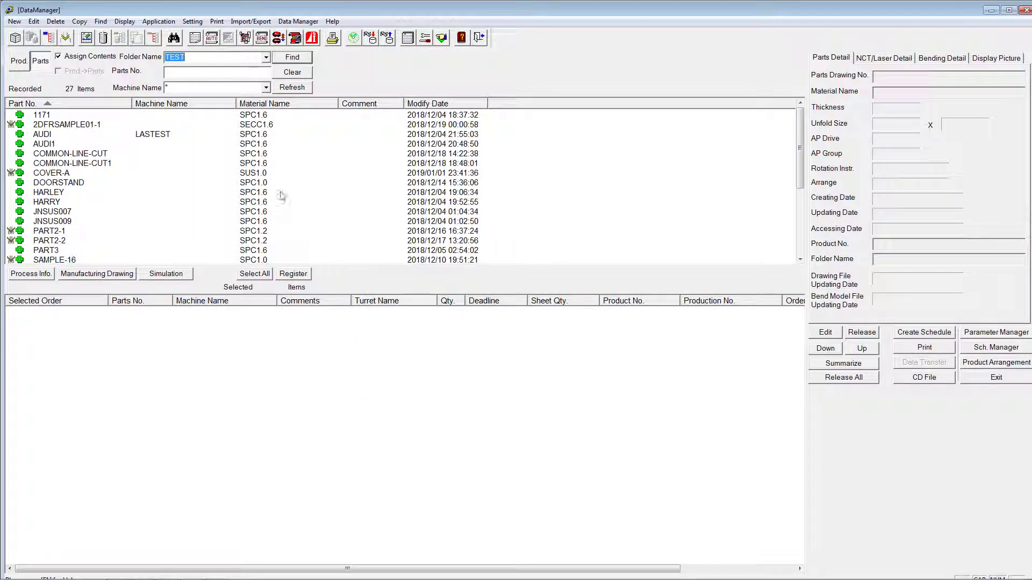
click(290, 57)
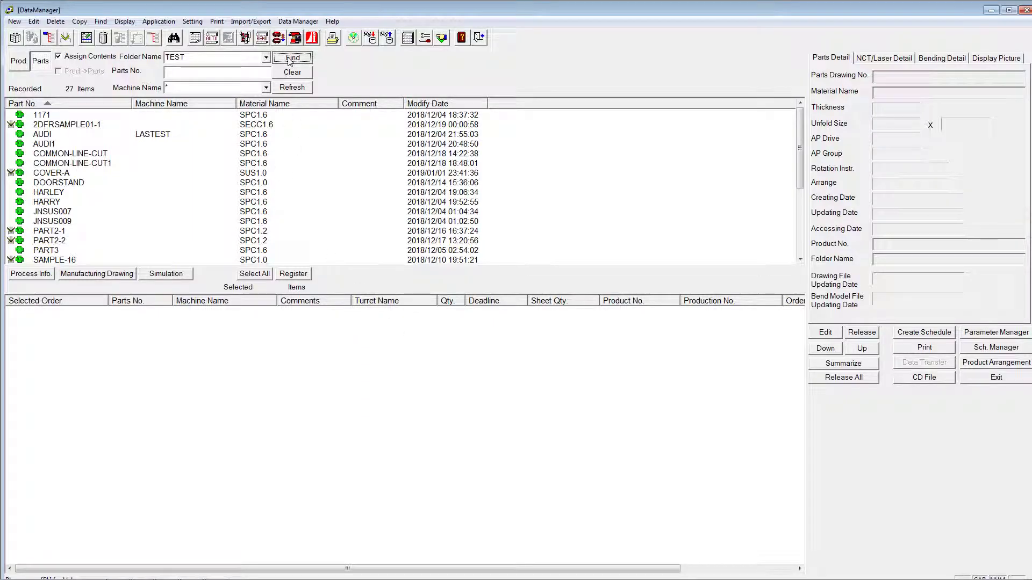
click(998, 58)
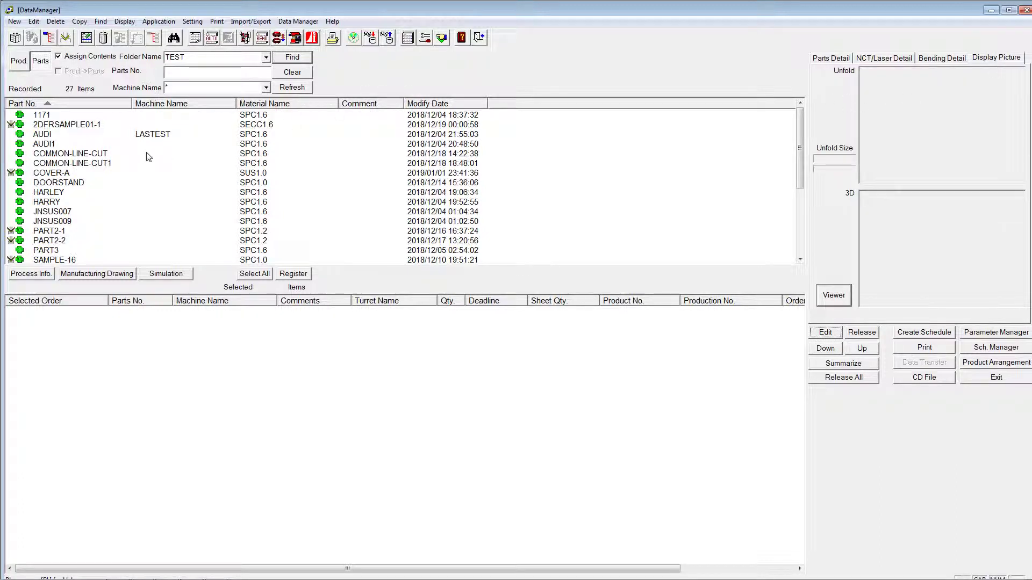
click(64, 174)
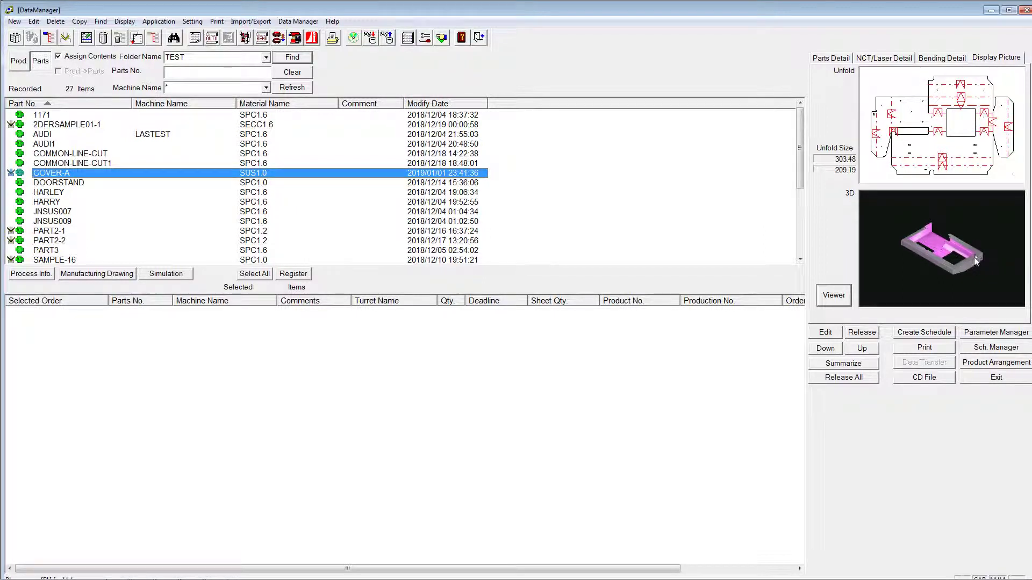
click(48, 125)
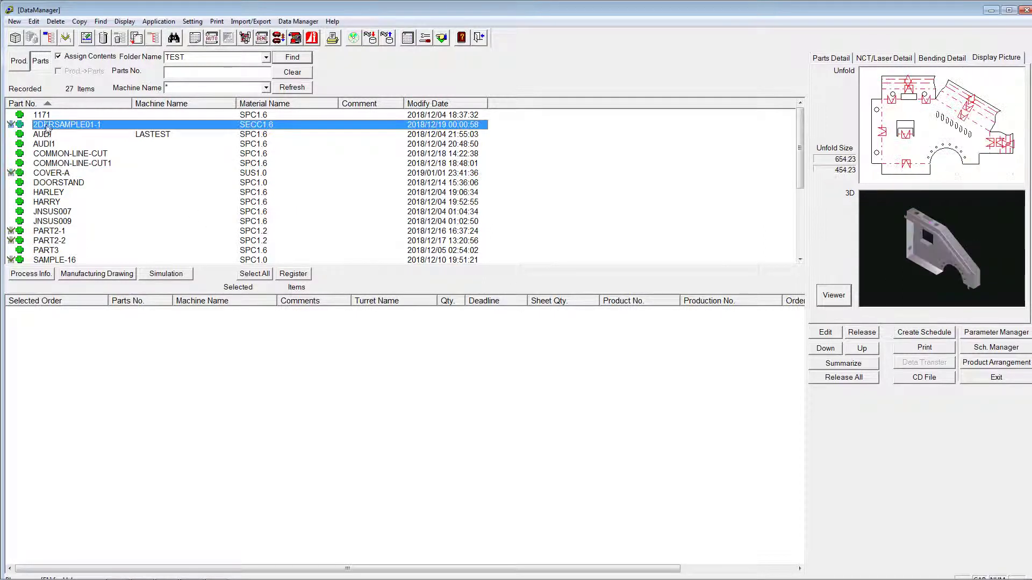
click(47, 154)
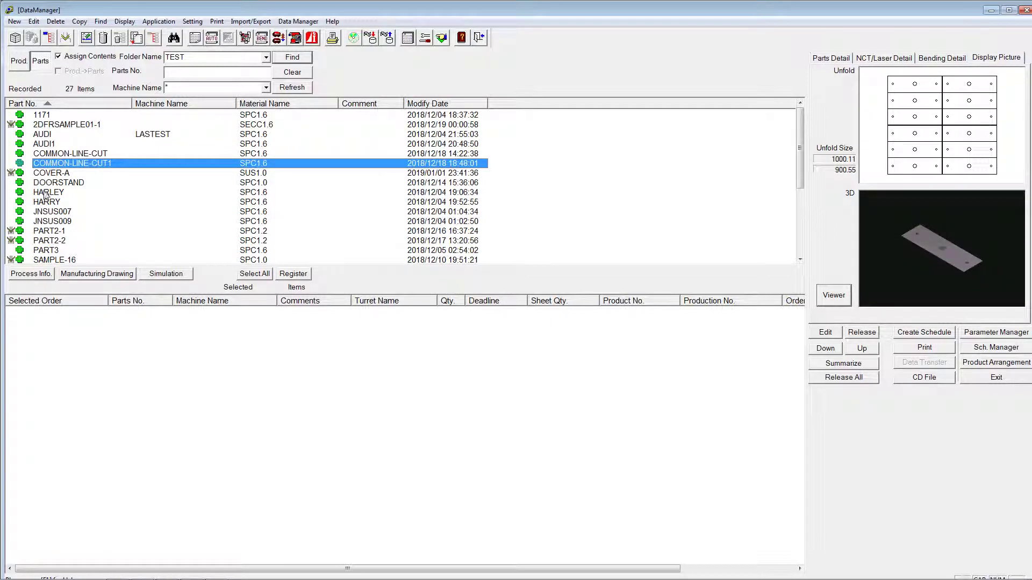
- Select COVER-A and show its bent 3D model full-screen in OneTouch Viewer
click(49, 173)
click(49, 175)
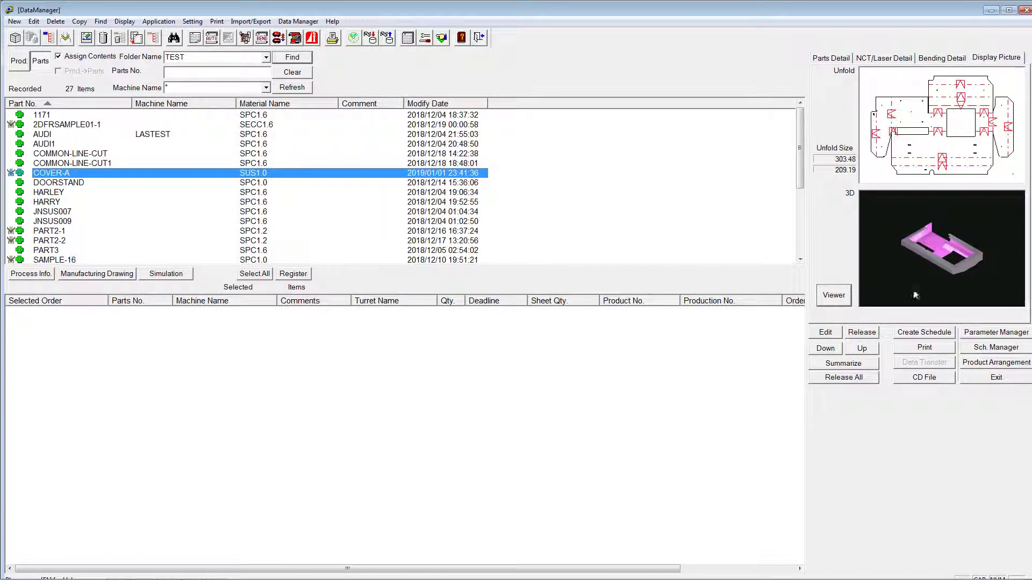
click(843, 295)
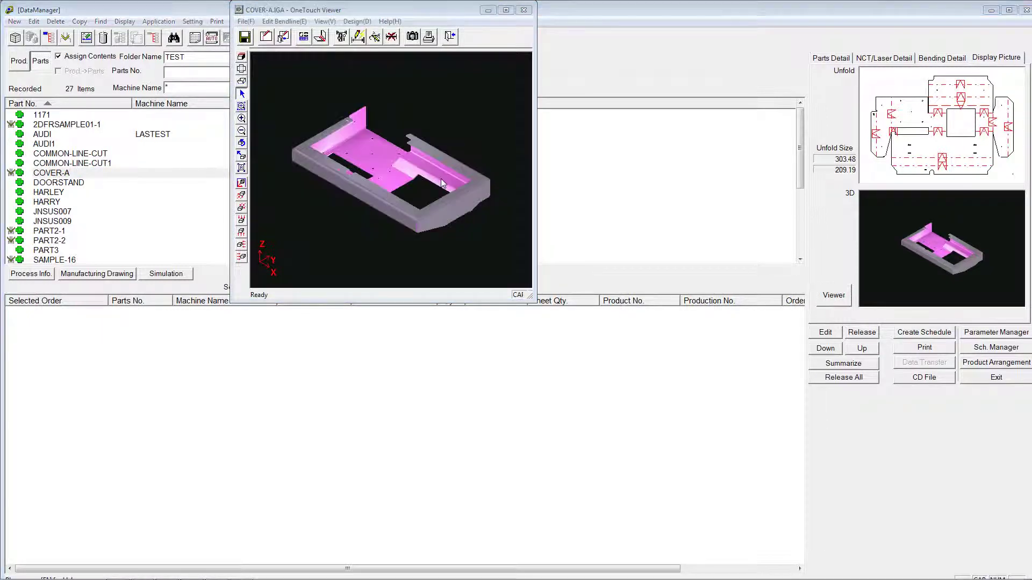
click(505, 9)
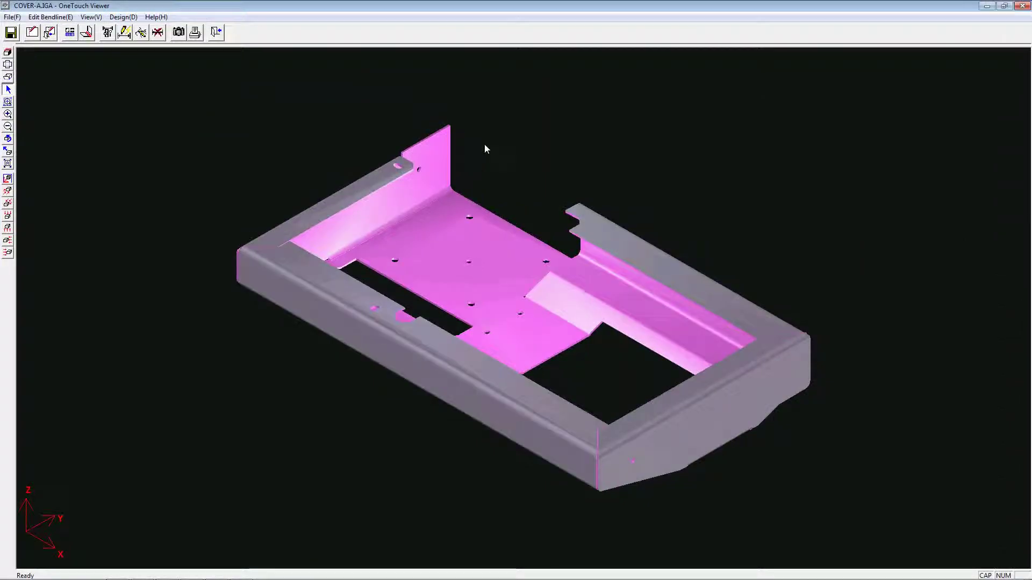